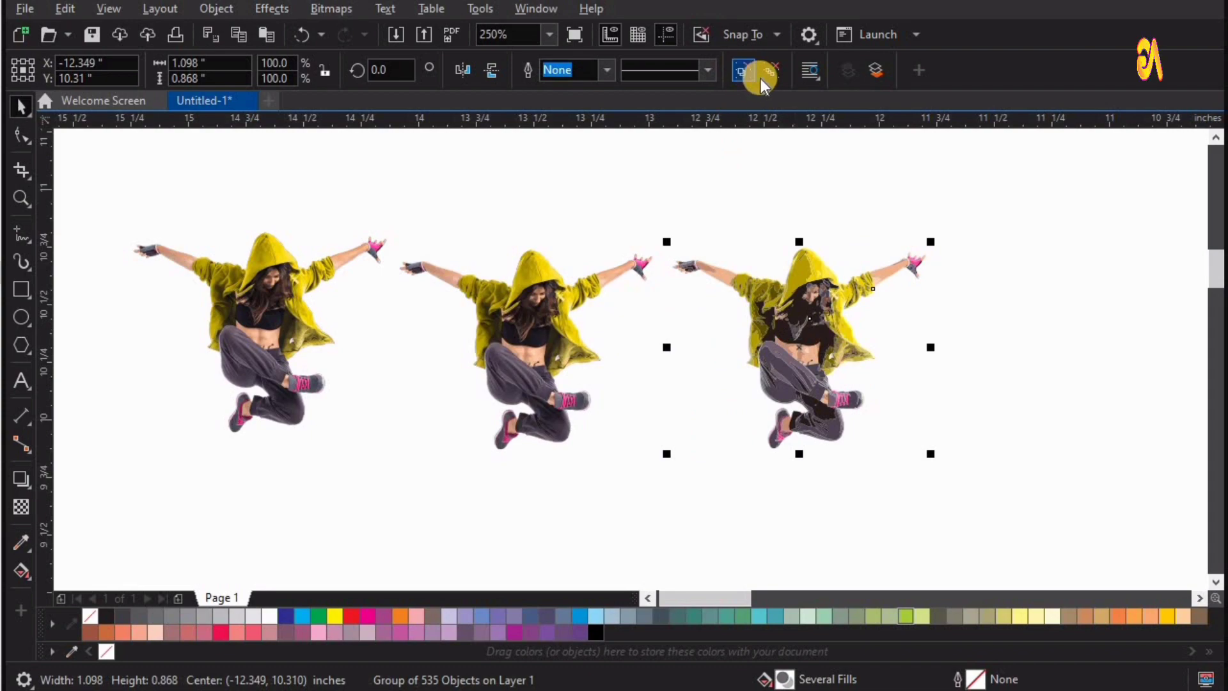
Ungroup the traced dancer and move a hairline boundary outline created around it away from the artwork.
click(768, 76)
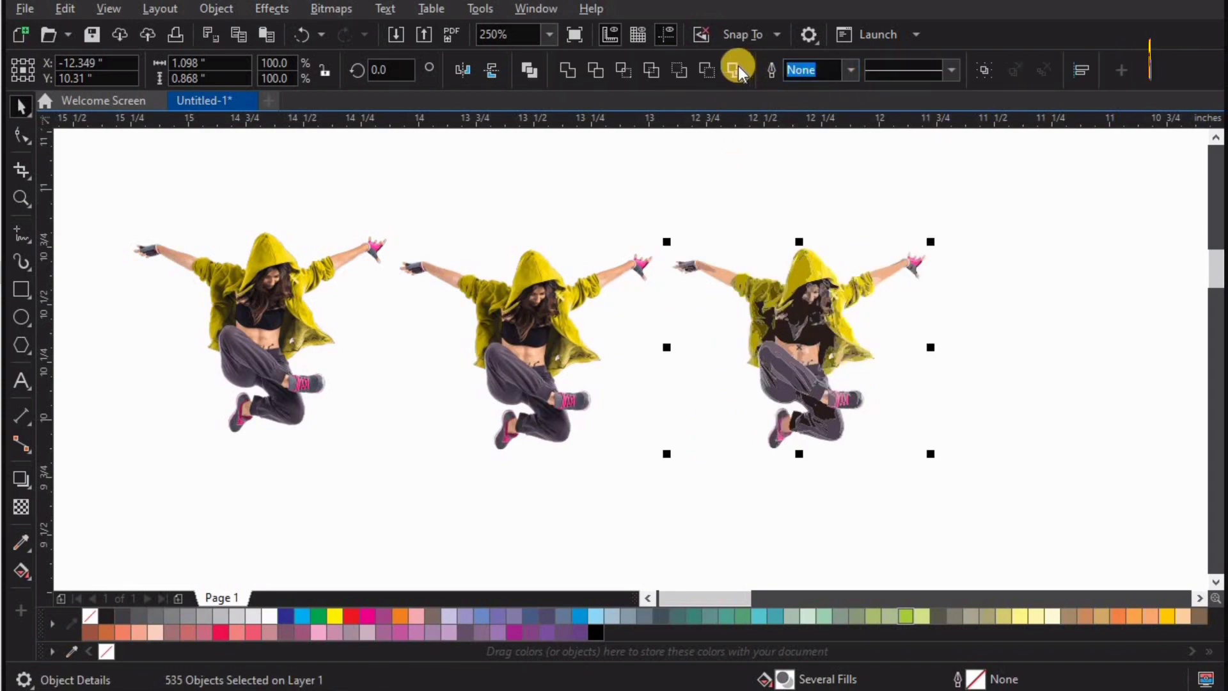
click(736, 70)
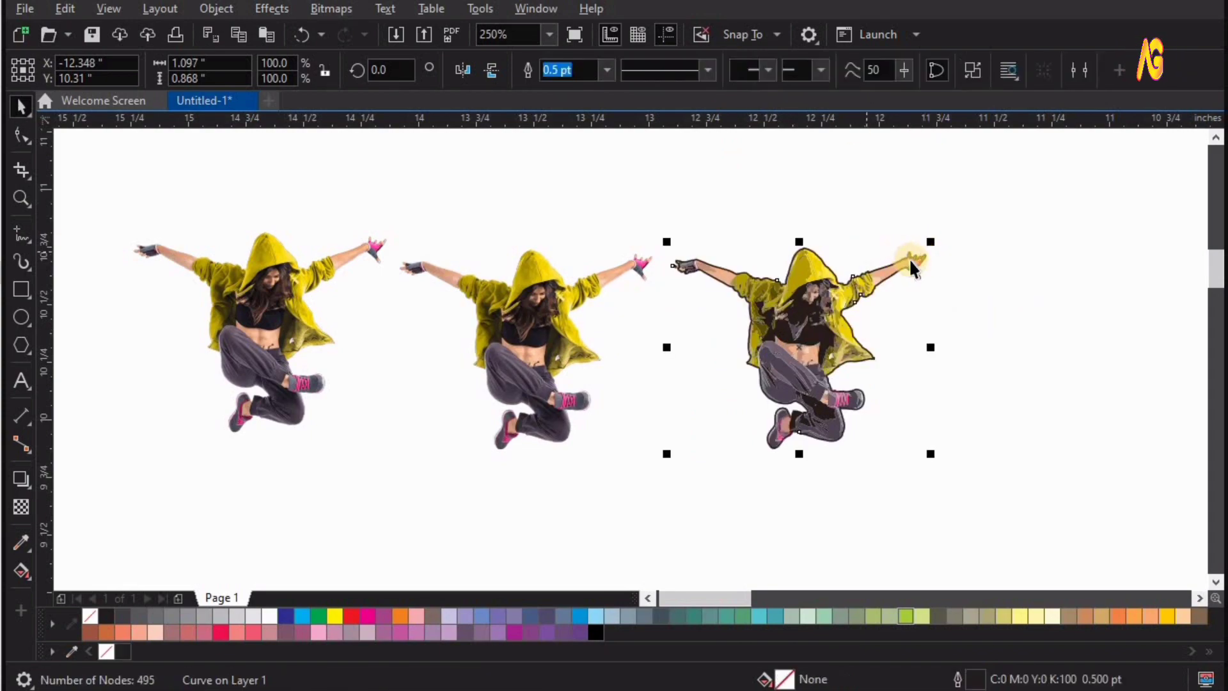
drag(1078, 320, 957, 371)
Delete the traced dancer artwork and the middle photo copy, keeping the original photo and the boundary outline.
drag(992, 172, 654, 483)
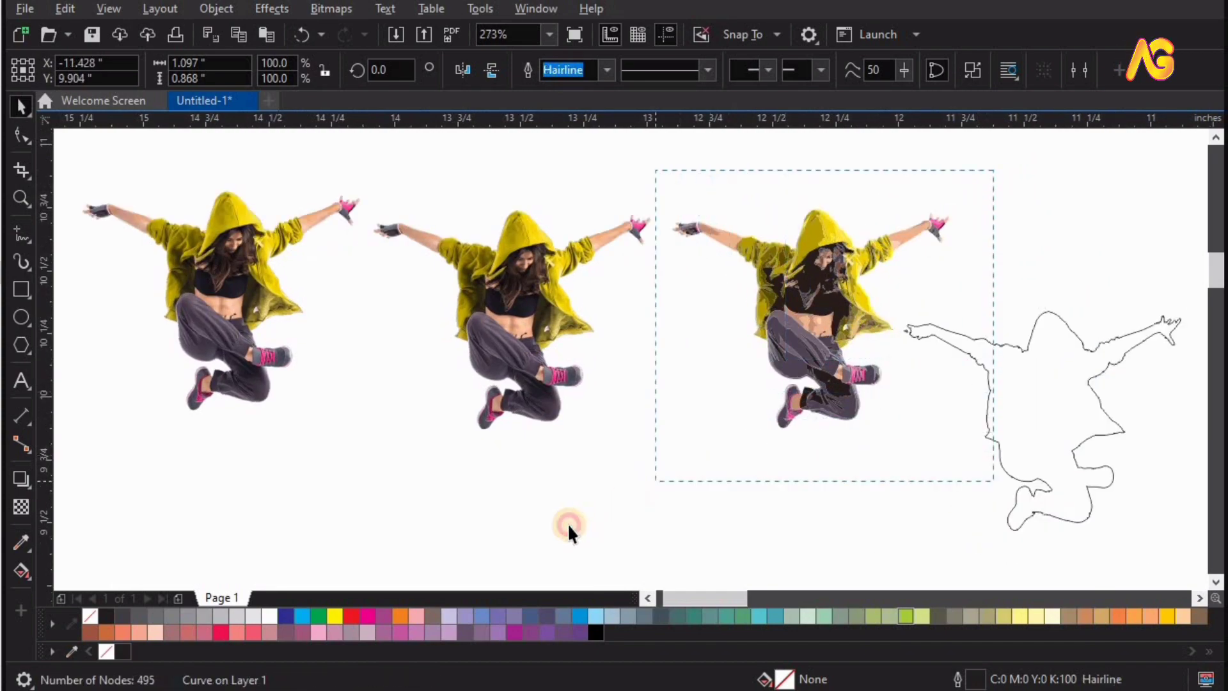
scroll(525, 323, up, 1)
key(Delete)
click(523, 320)
key(Delete)
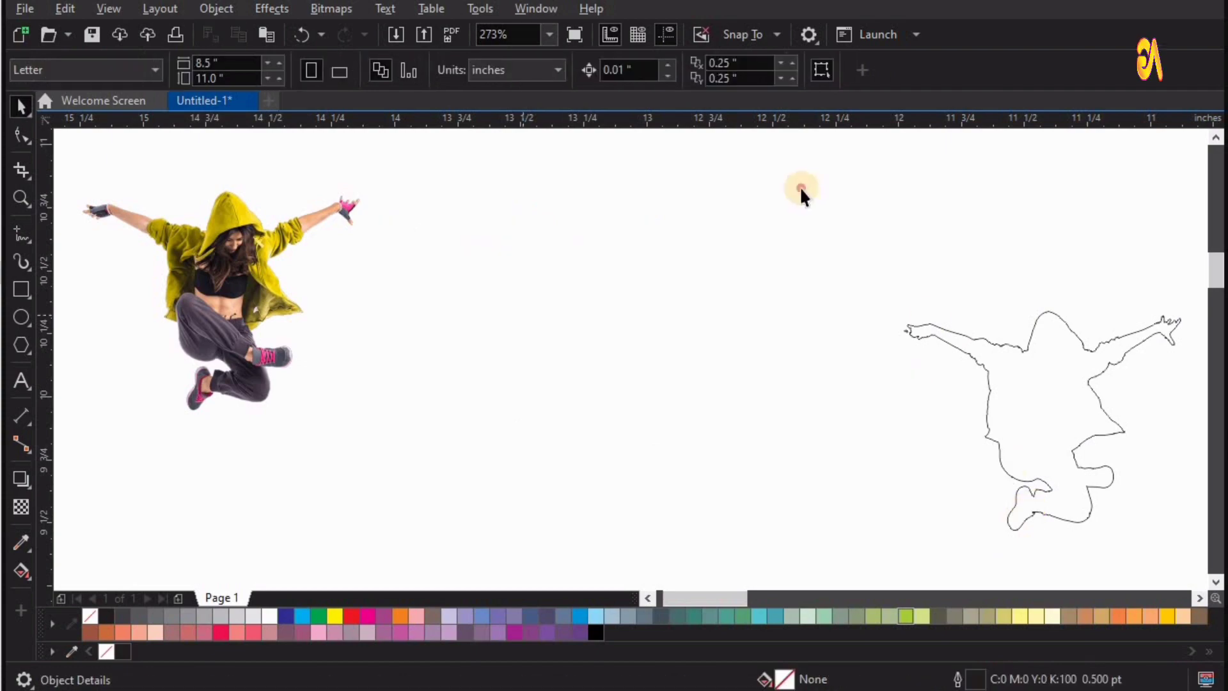
Move the boundary outline next to the remaining dancer photo.
drag(801, 189, 713, 301)
click(713, 301)
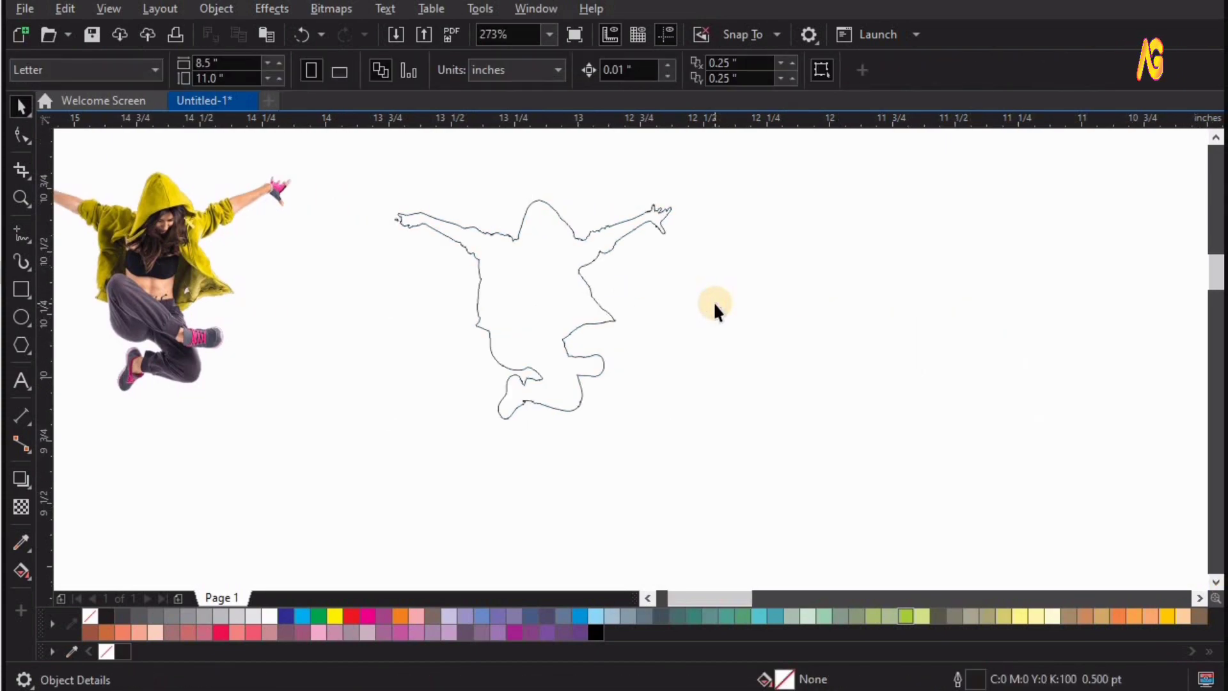
key(F4)
Place the dancer photo inside the boundary outline as a PowerClip.
click(208, 288)
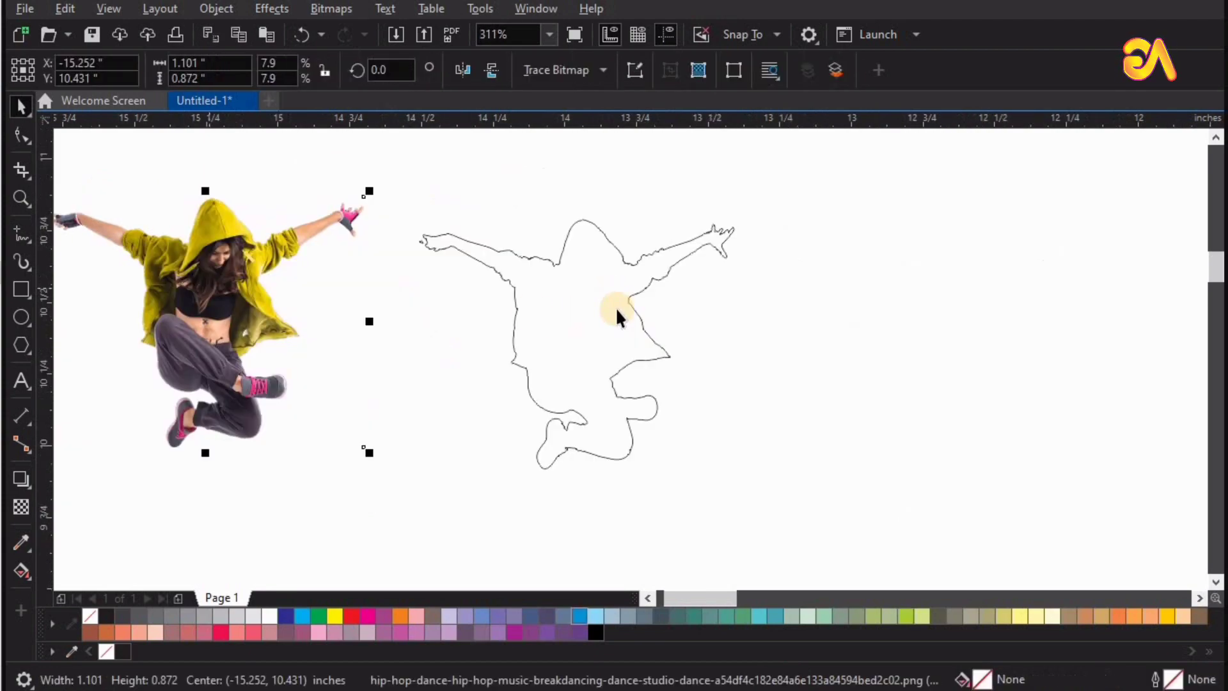
click(229, 10)
mouse_move(254, 81)
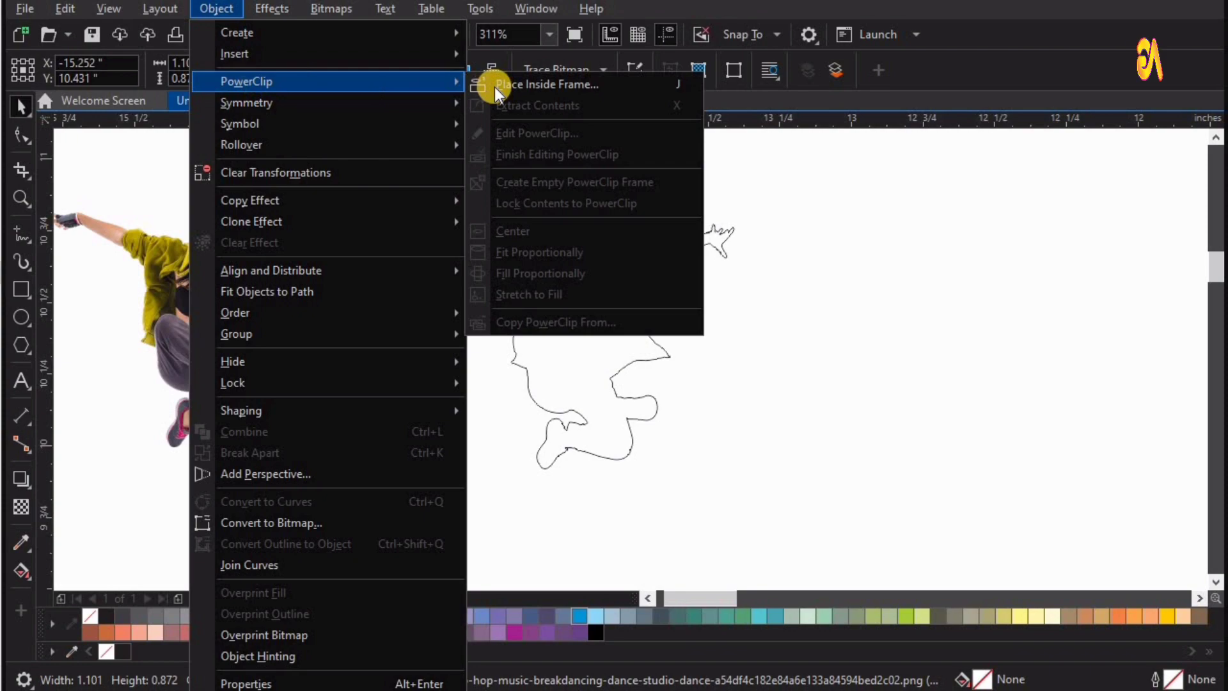
click(500, 82)
click(569, 332)
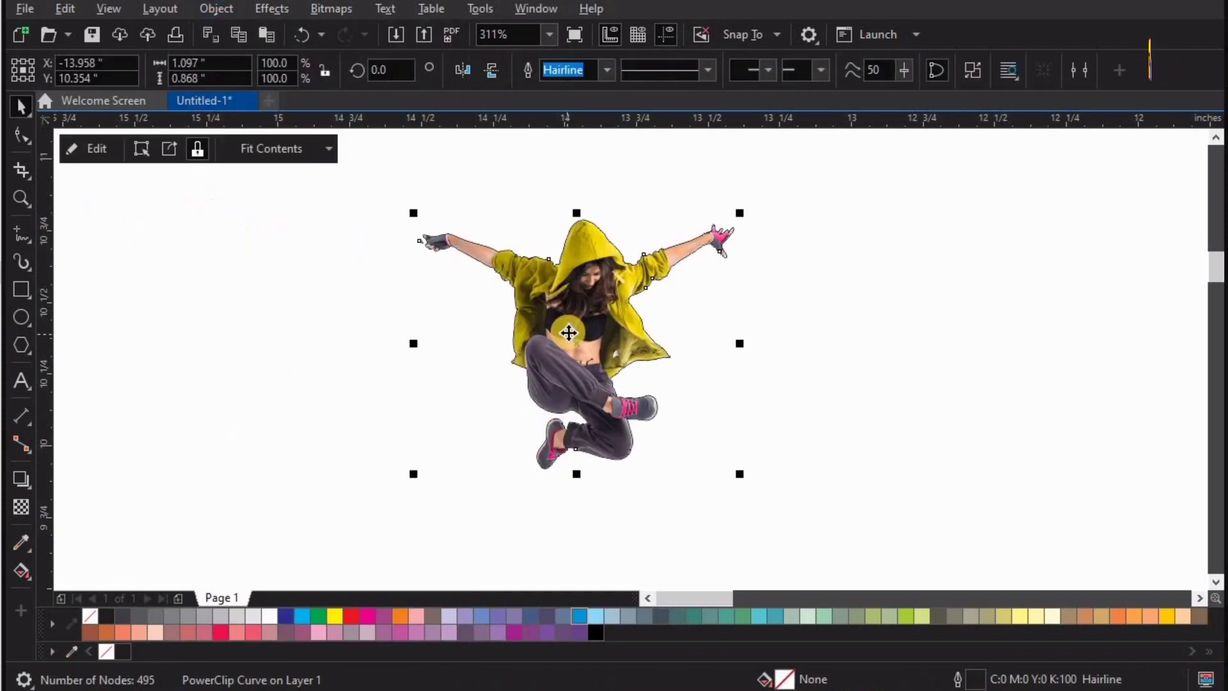
Enlarge the PowerClipped dancer to about 127 mm wide and 100.6 mm high.
key(z)
drag(376, 356, 754, 205)
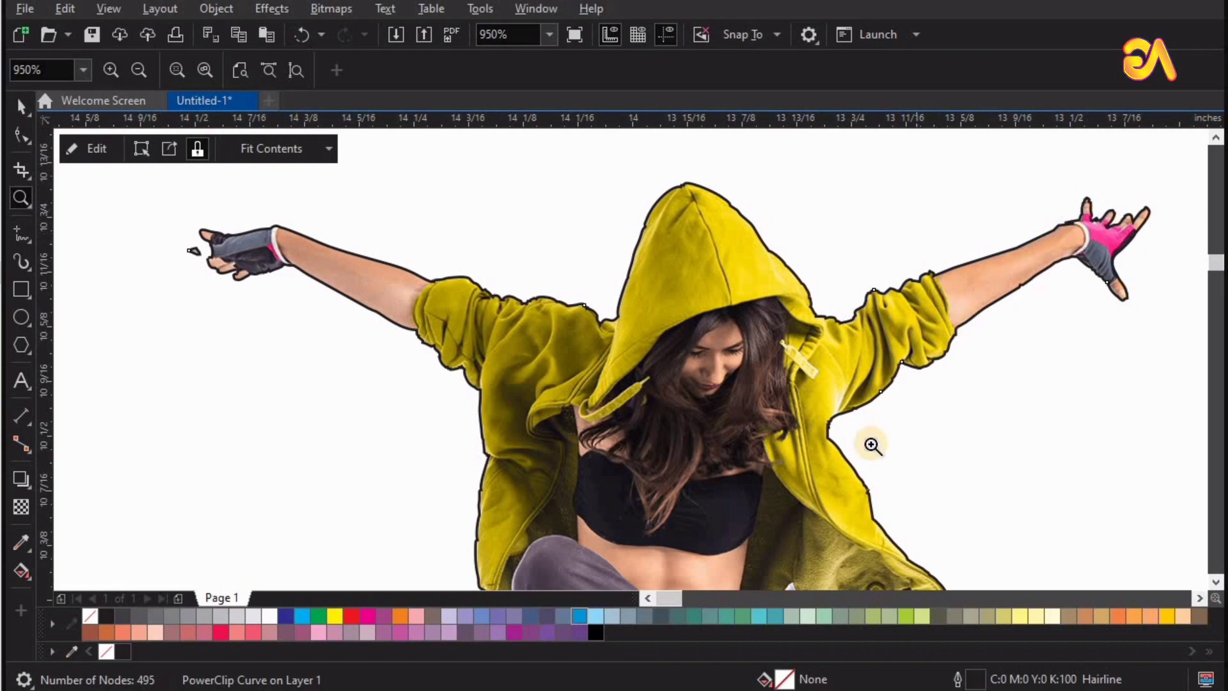
scroll(791, 443, down, 1)
key(space)
drag(761, 435, 341, 311)
scroll(960, 310, down, 2)
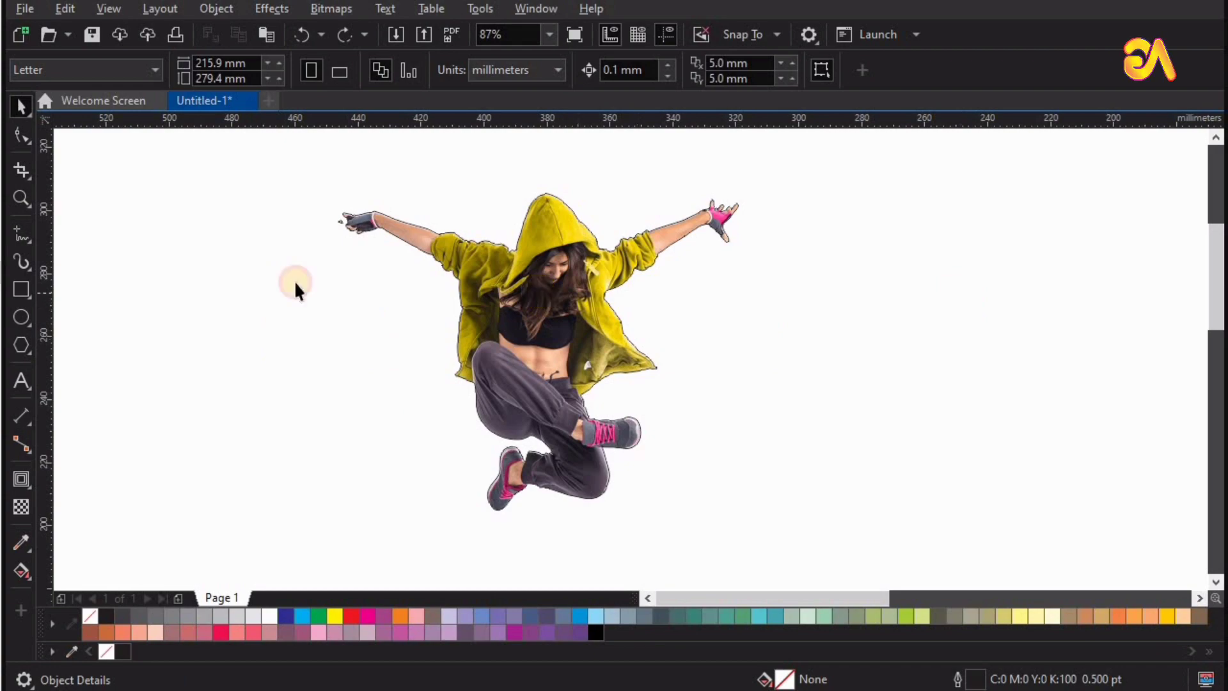
Apply an outside contour to the PowerClipped dancer with 6 steps and a 3.0 mm offset.
click(647, 247)
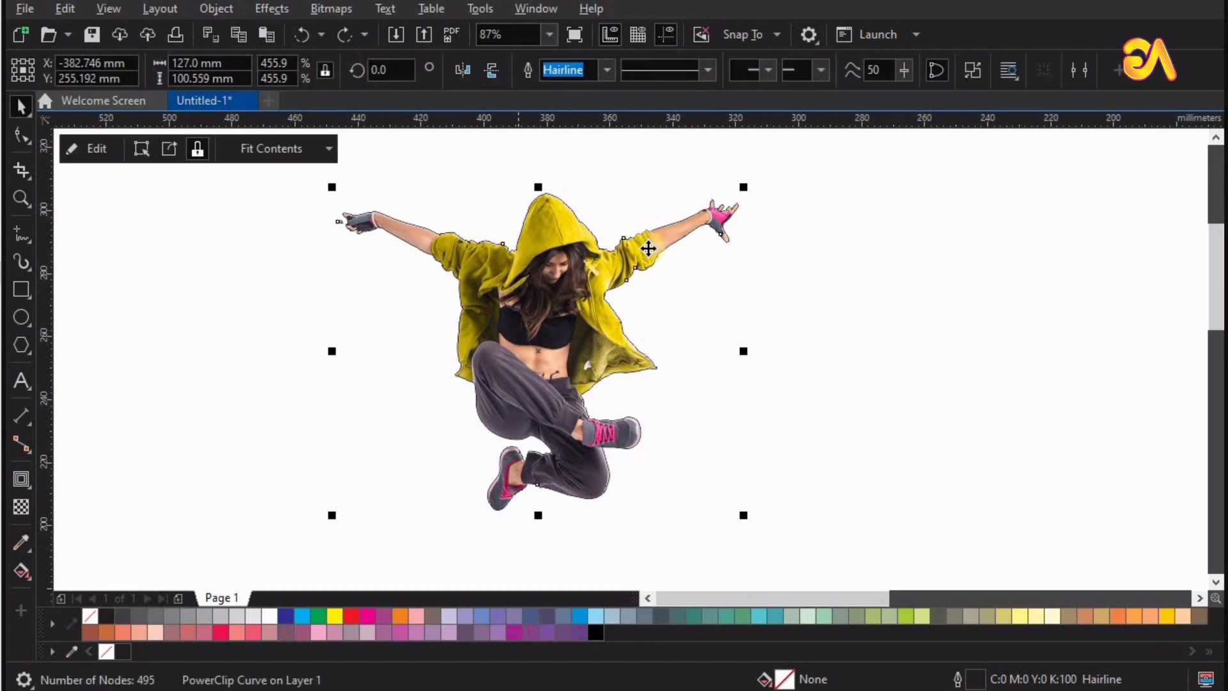
click(32, 489)
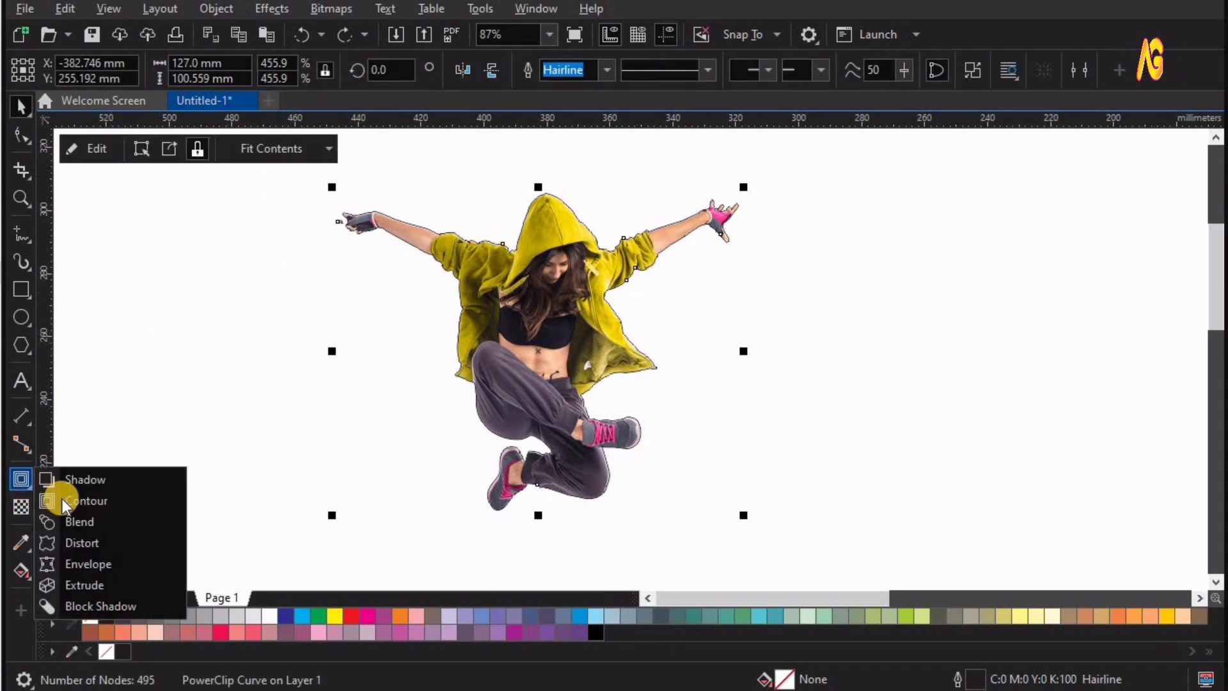
click(63, 499)
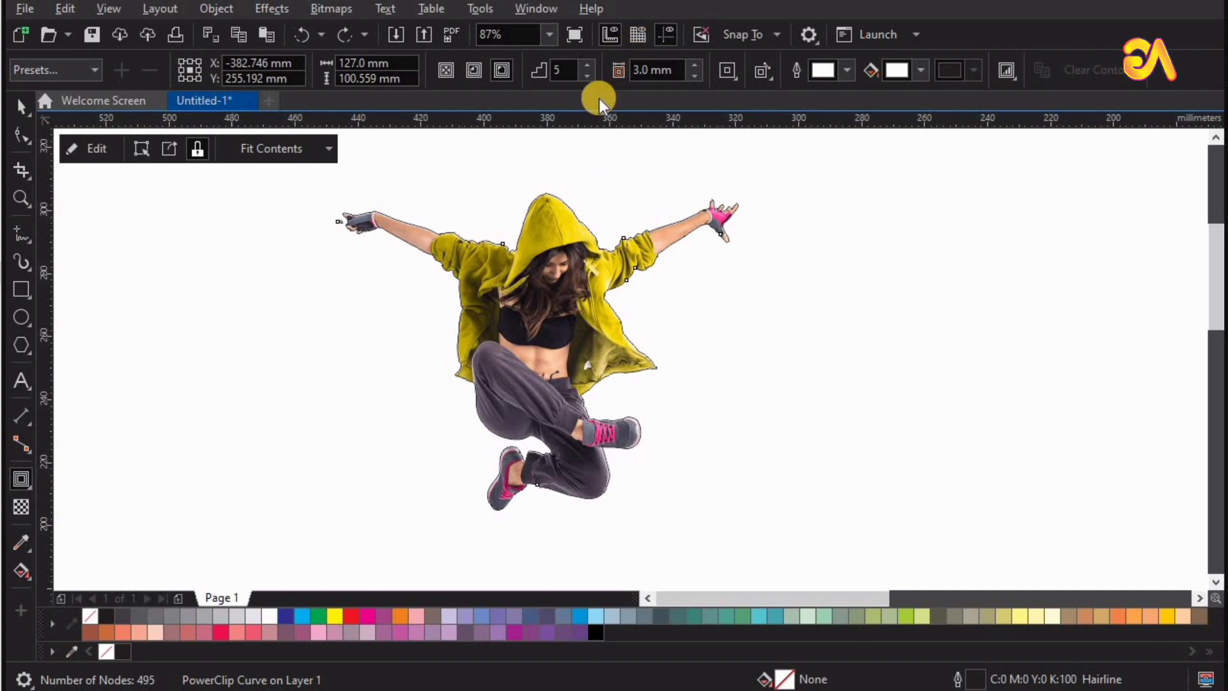
click(502, 70)
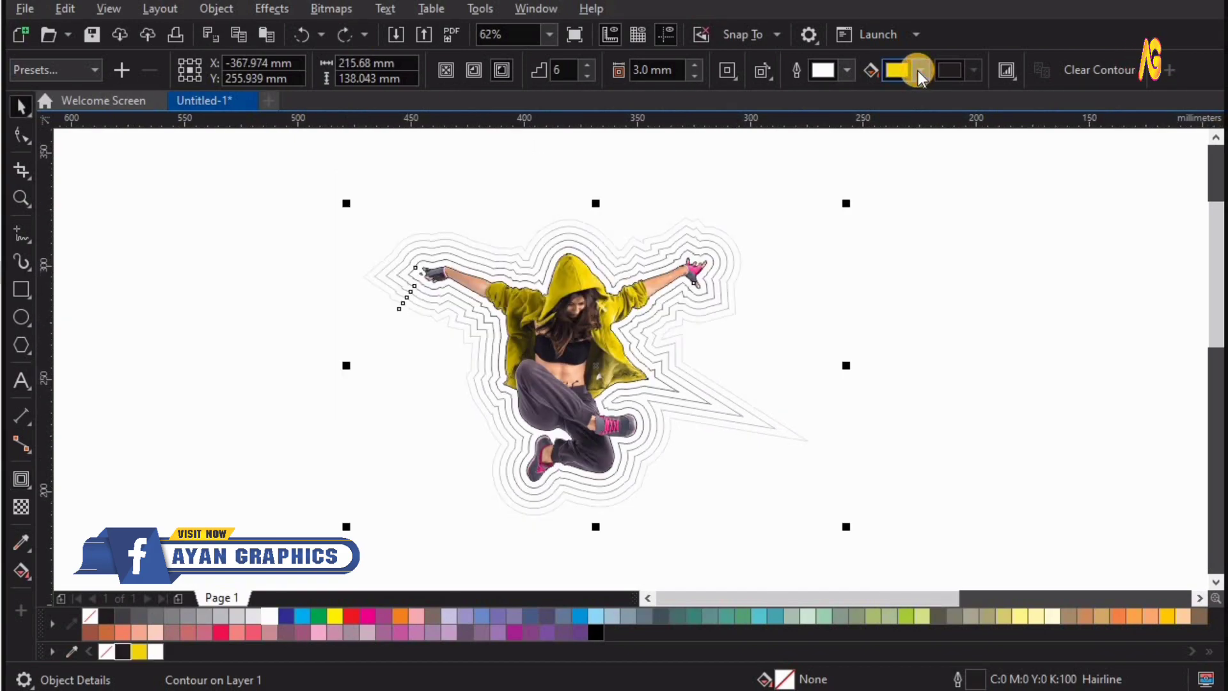
Set the contour's fill color to black and the PowerClip outline's own fill to white.
click(921, 70)
click(1069, 352)
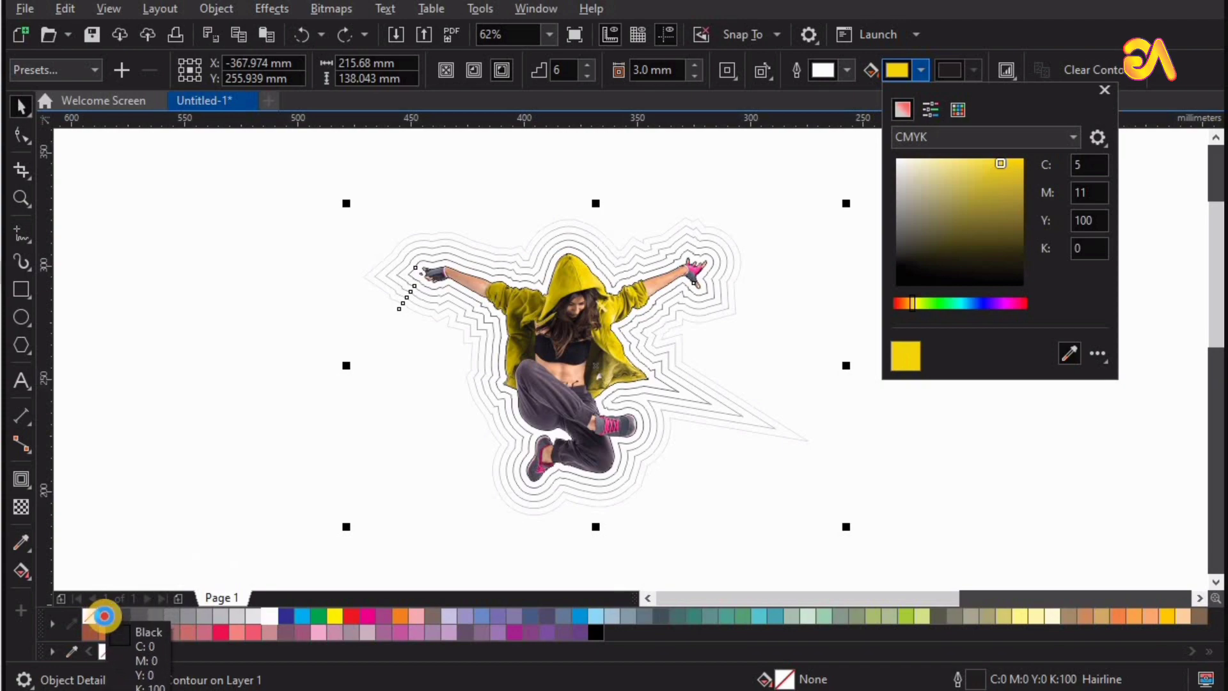
click(106, 618)
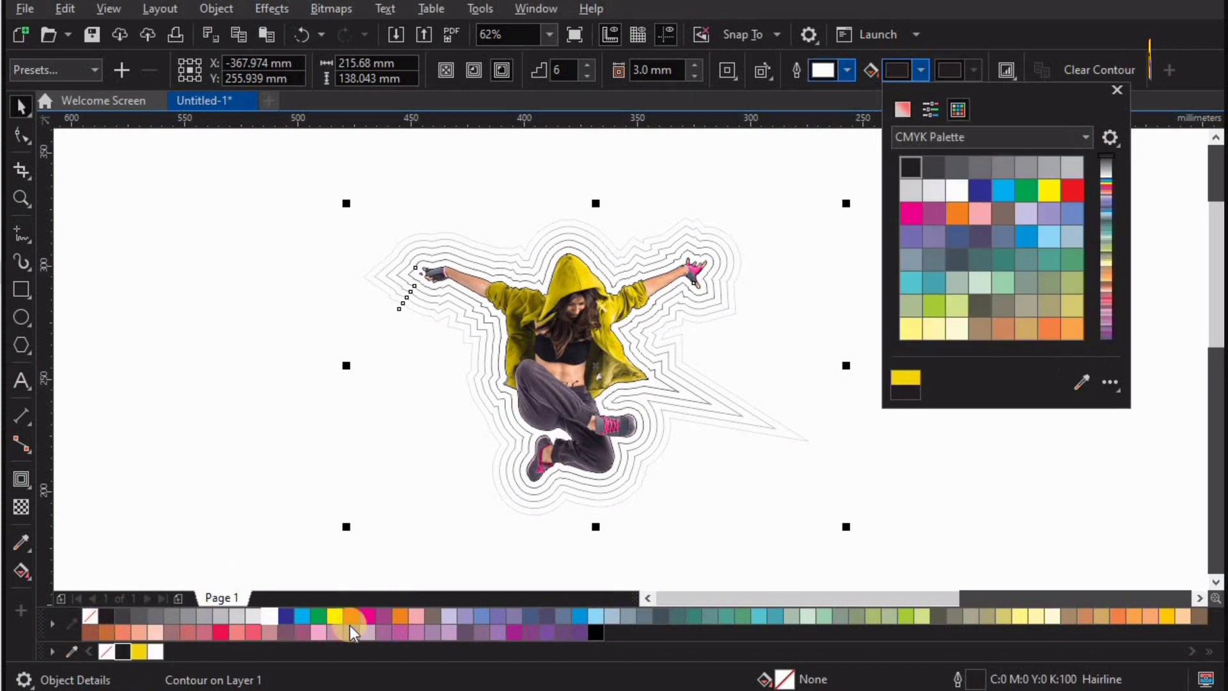
click(271, 618)
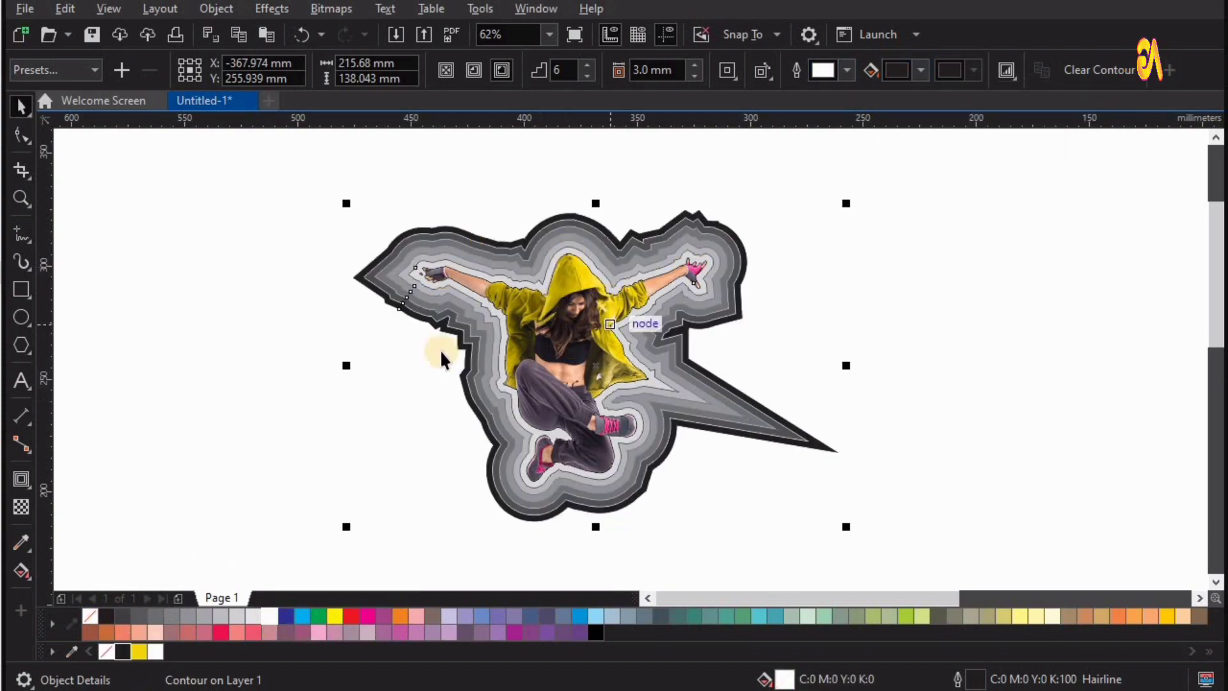
click(924, 326)
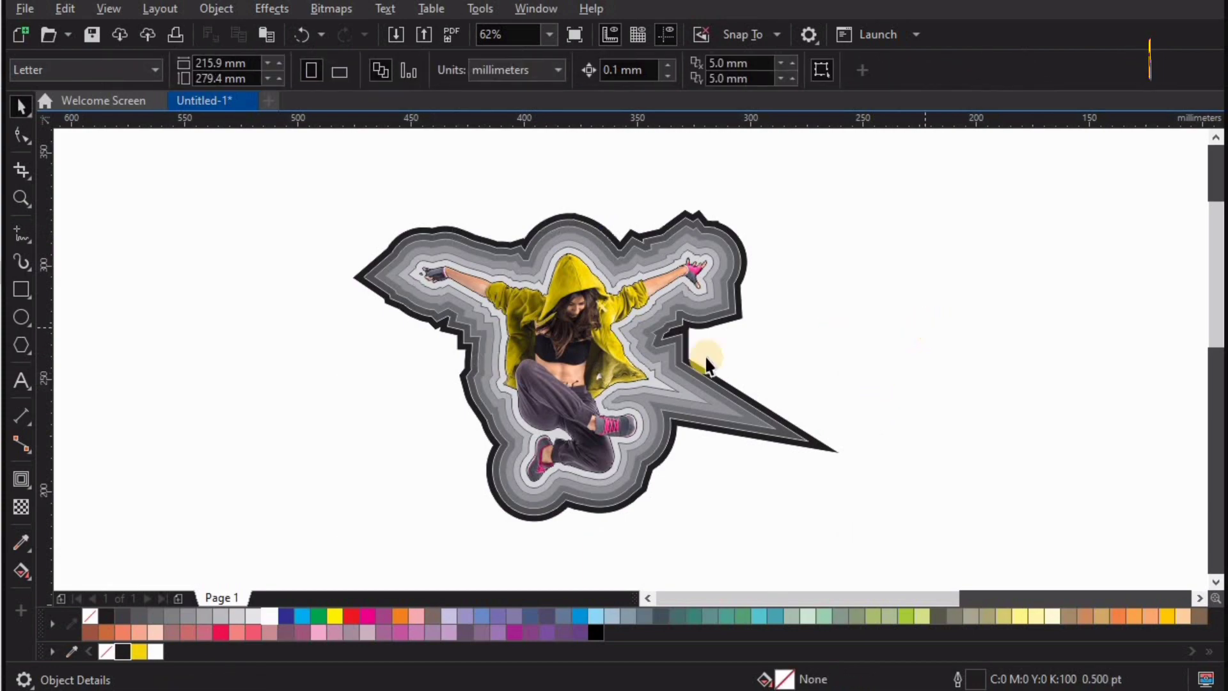
Unlink the contour's object and color acceleration and lower the object acceleration.
scroll(507, 375, up, 2)
key(z)
drag(344, 404, 986, 64)
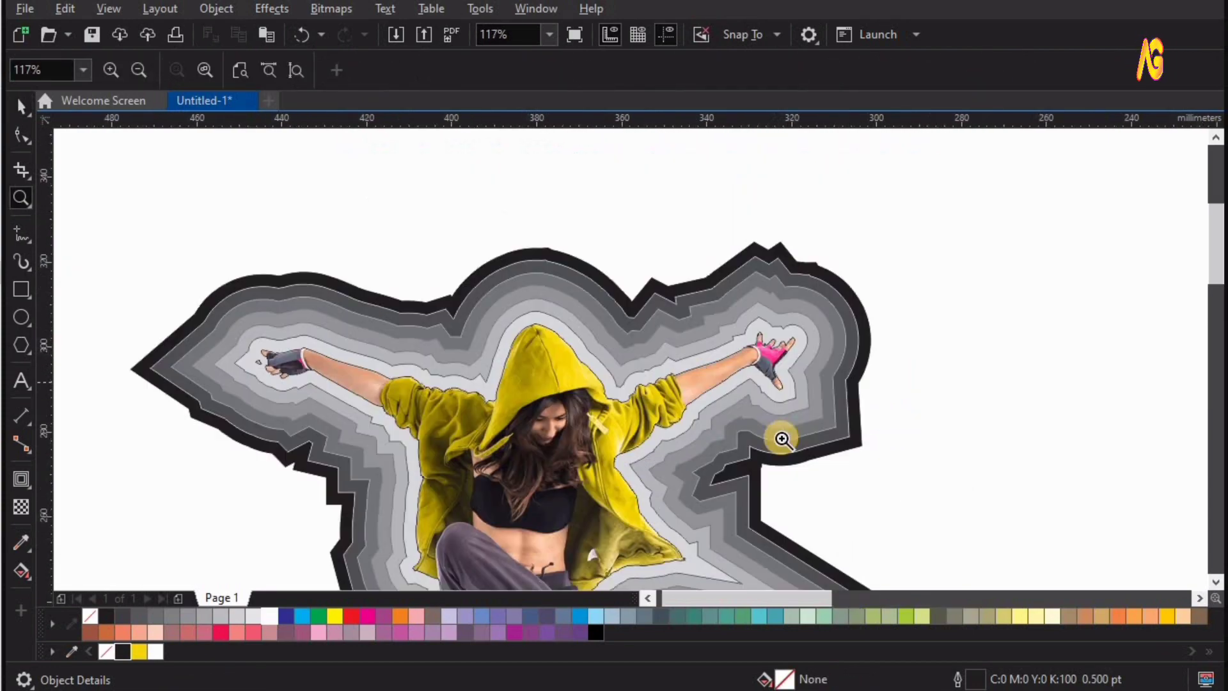
key(F3)
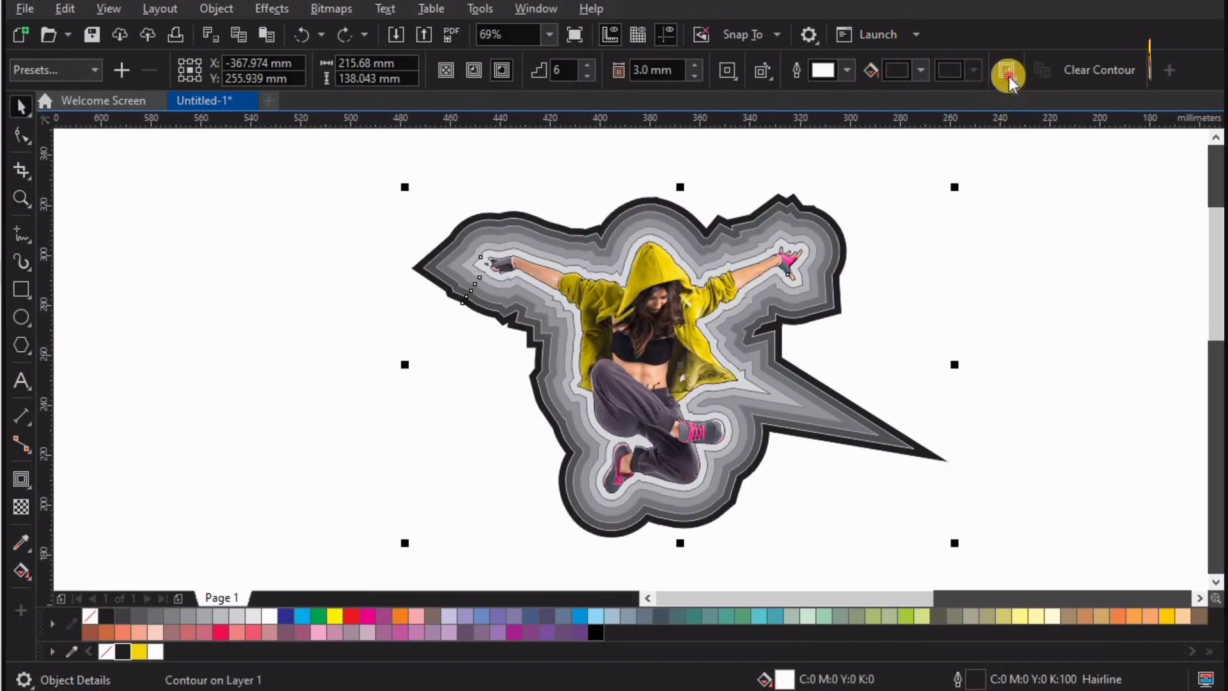
click(1008, 73)
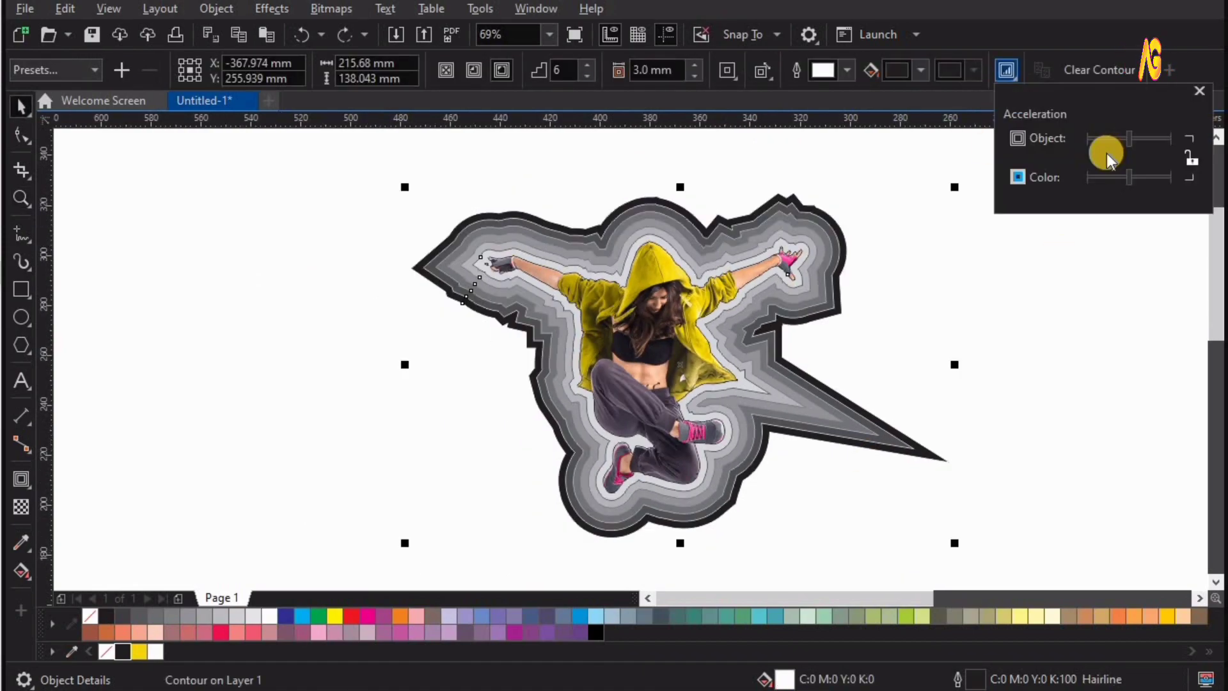
click(1188, 156)
drag(1129, 139, 1115, 138)
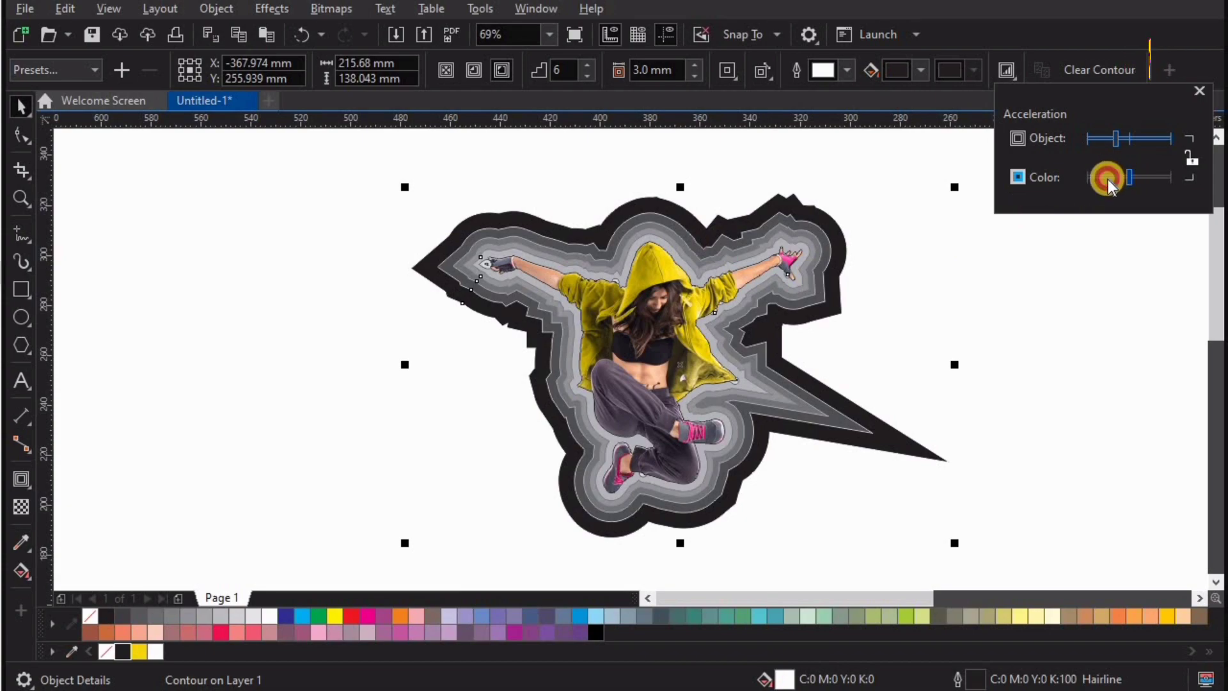
Try a lower color acceleration, restore it to about the middle, and raise the object acceleration to just below the middle.
click(1109, 181)
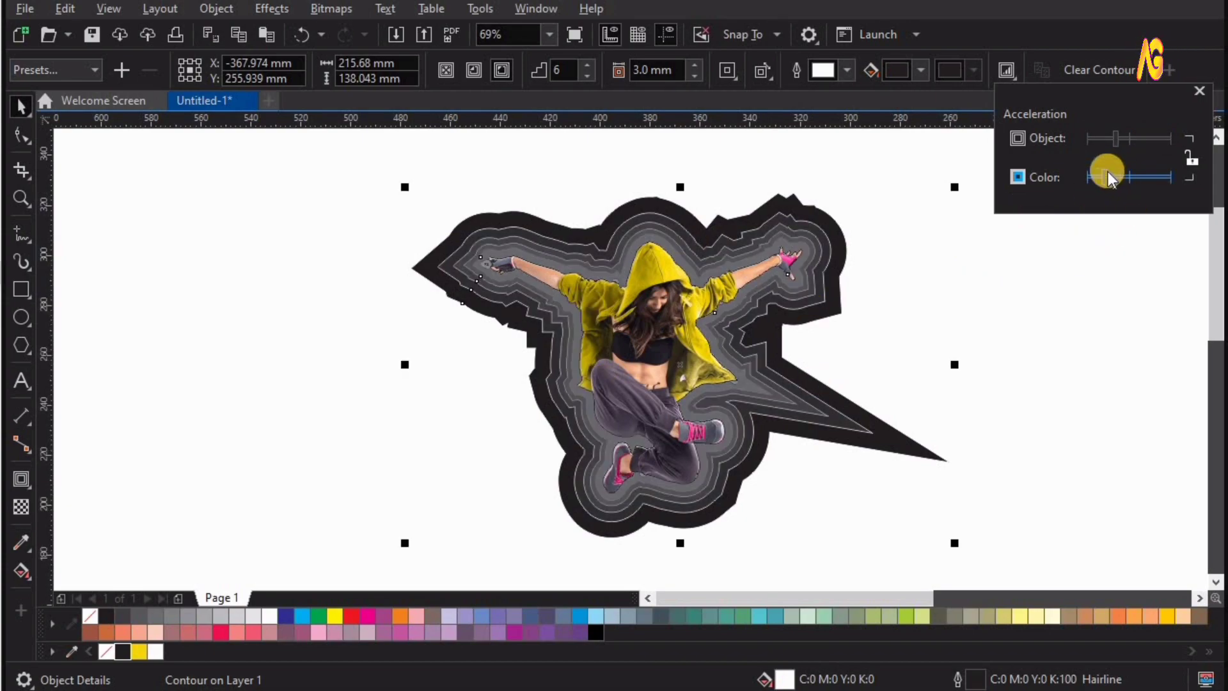
click(1130, 174)
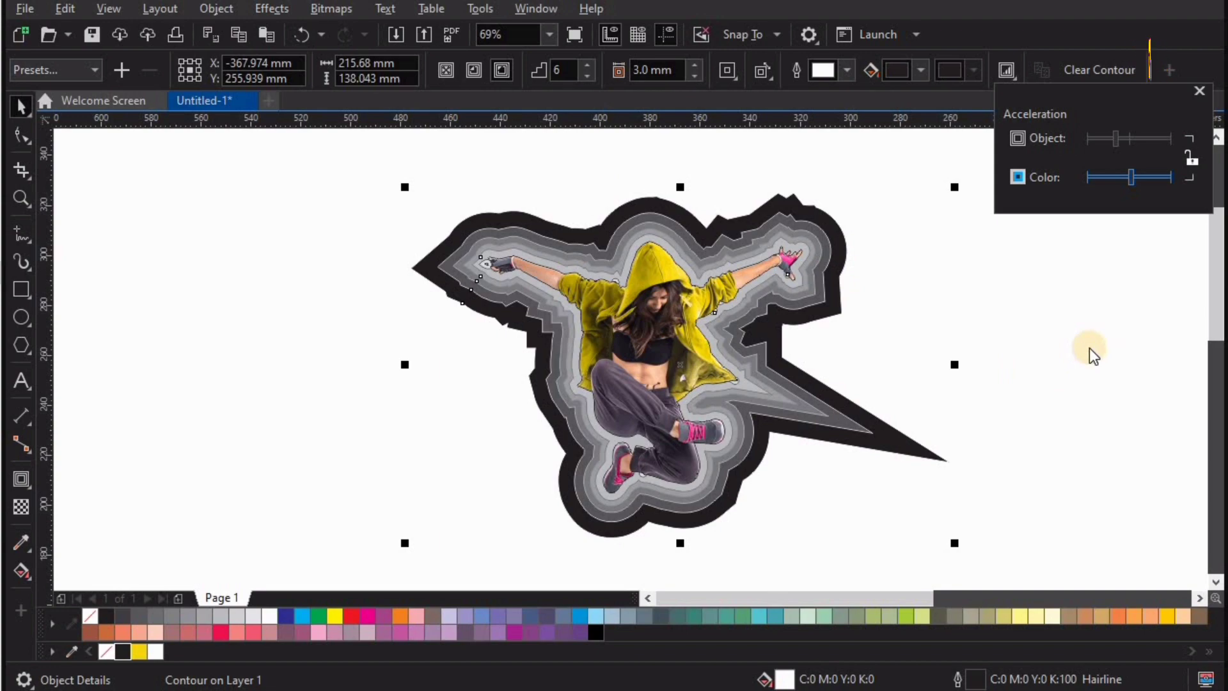
click(1115, 138)
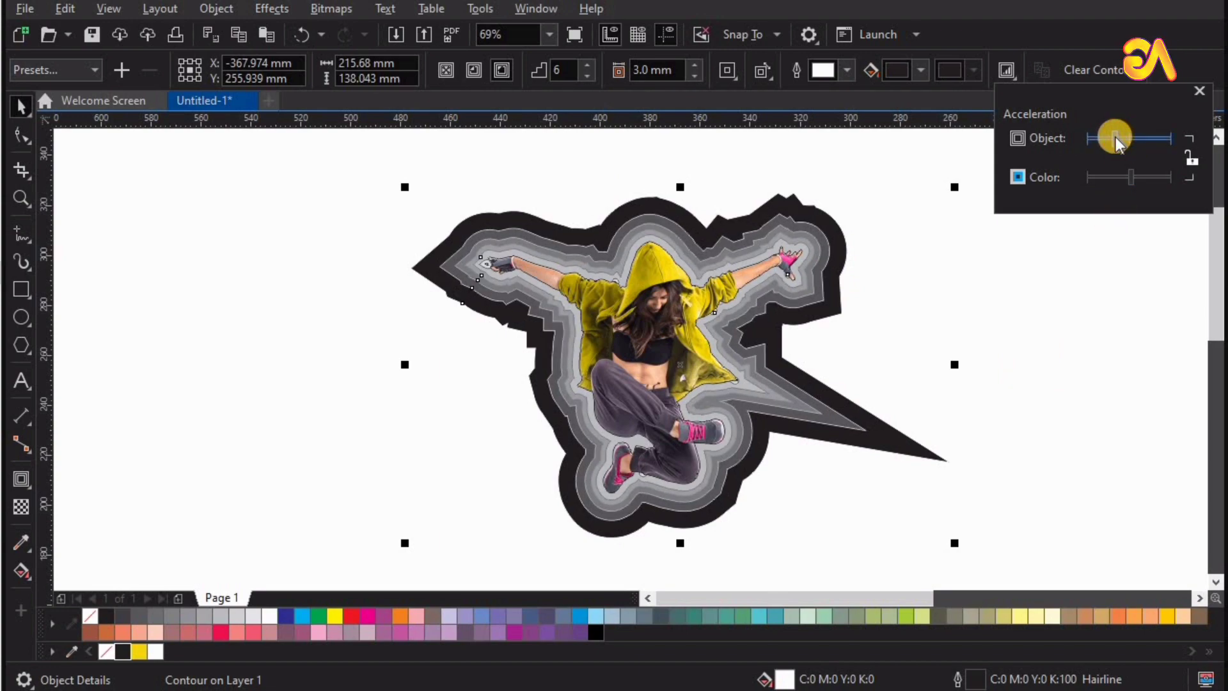
drag(1115, 137, 1127, 141)
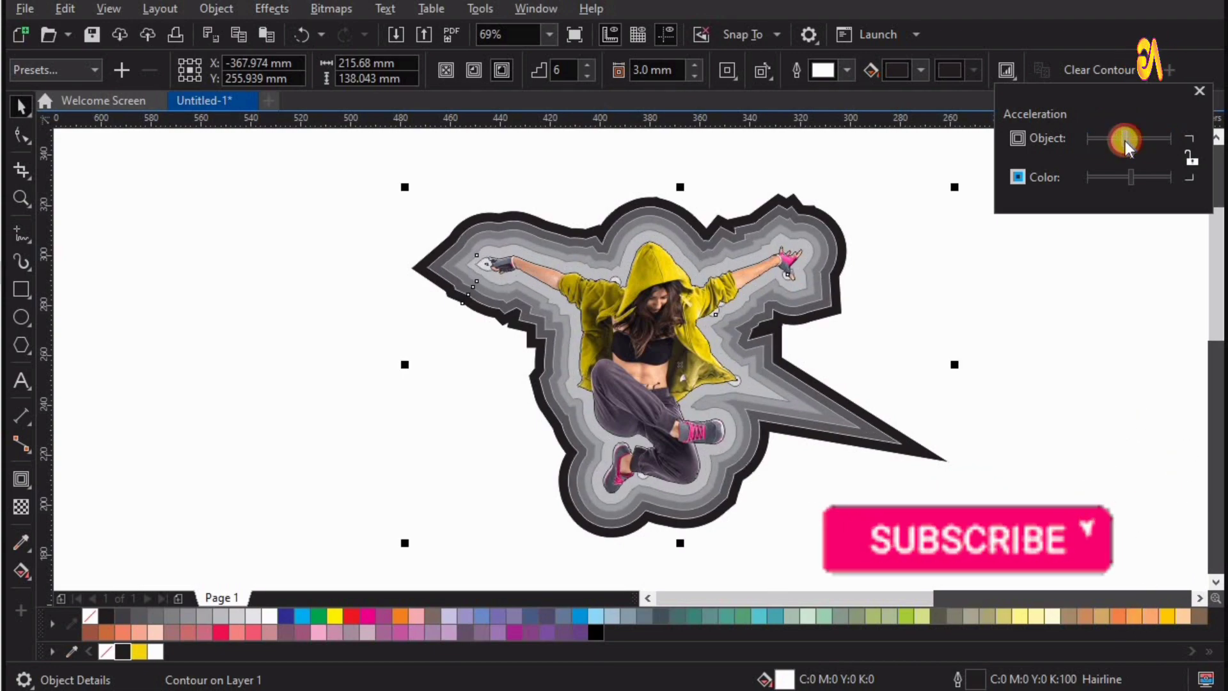
click(1096, 306)
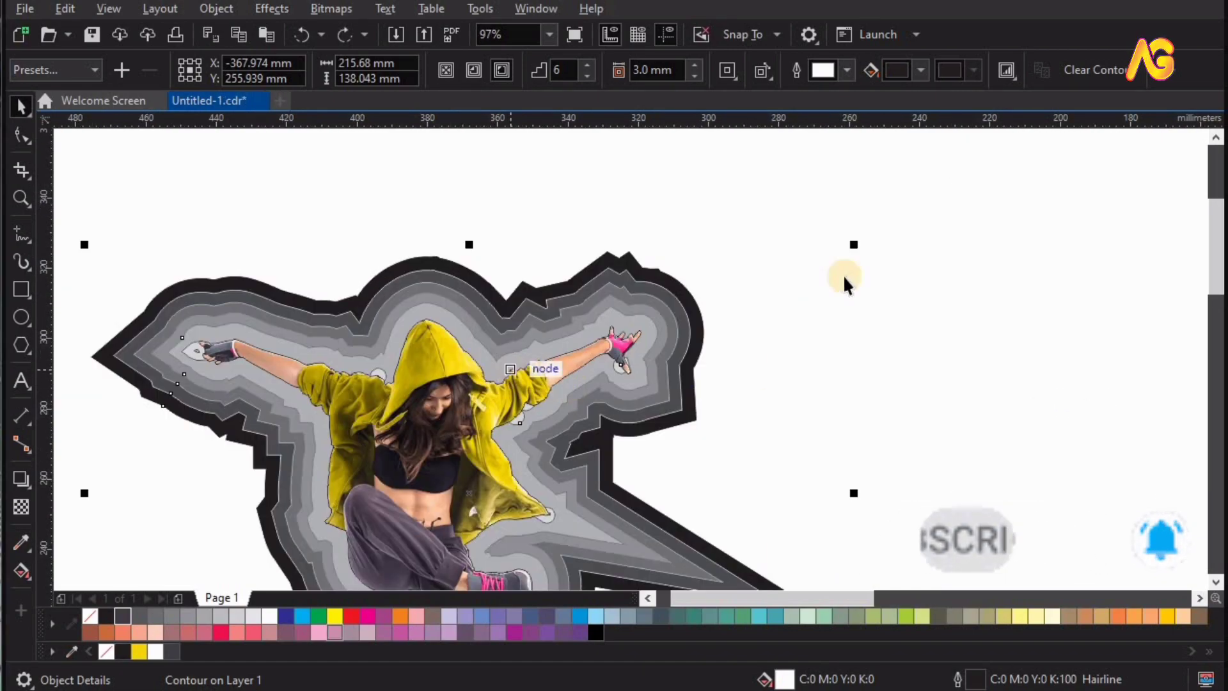
Place a copy of the contoured dancer above and to the left of the original.
click(896, 242)
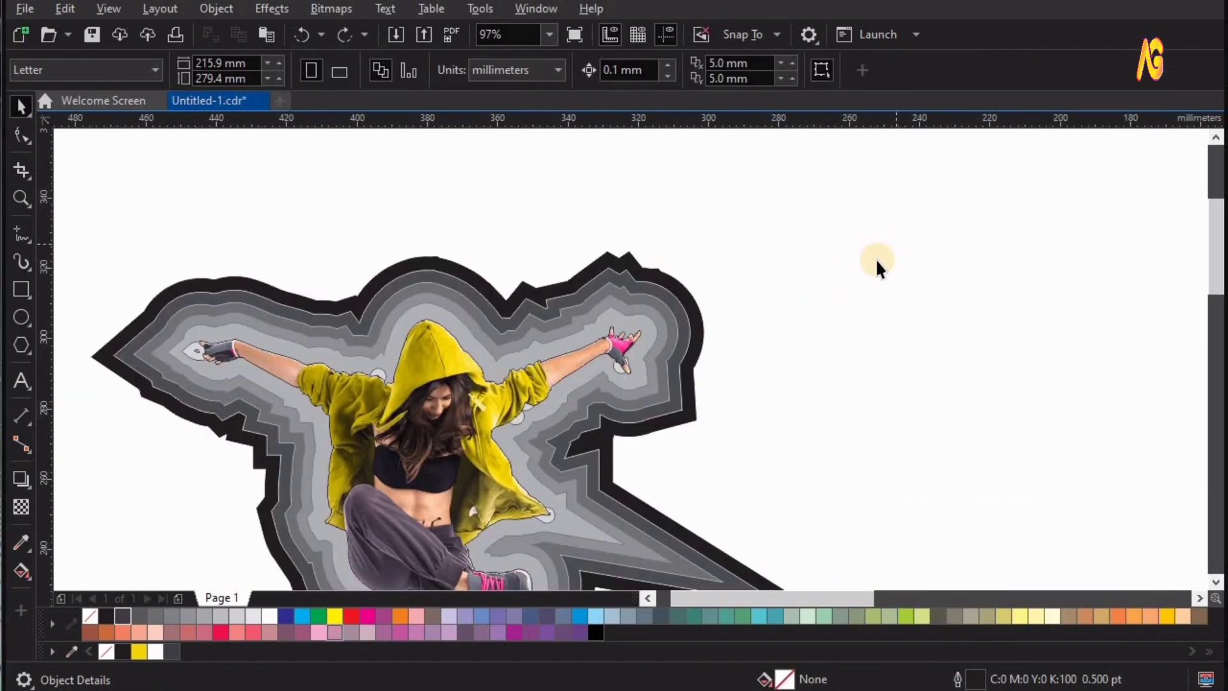
scroll(877, 258, down, 2)
click(760, 480)
drag(760, 480, 982, 557)
drag(765, 436, 298, 305)
Break the contour apart on the original dancer.
key(z)
drag(376, 187, 981, 549)
drag(301, 211, 952, 430)
click(643, 298)
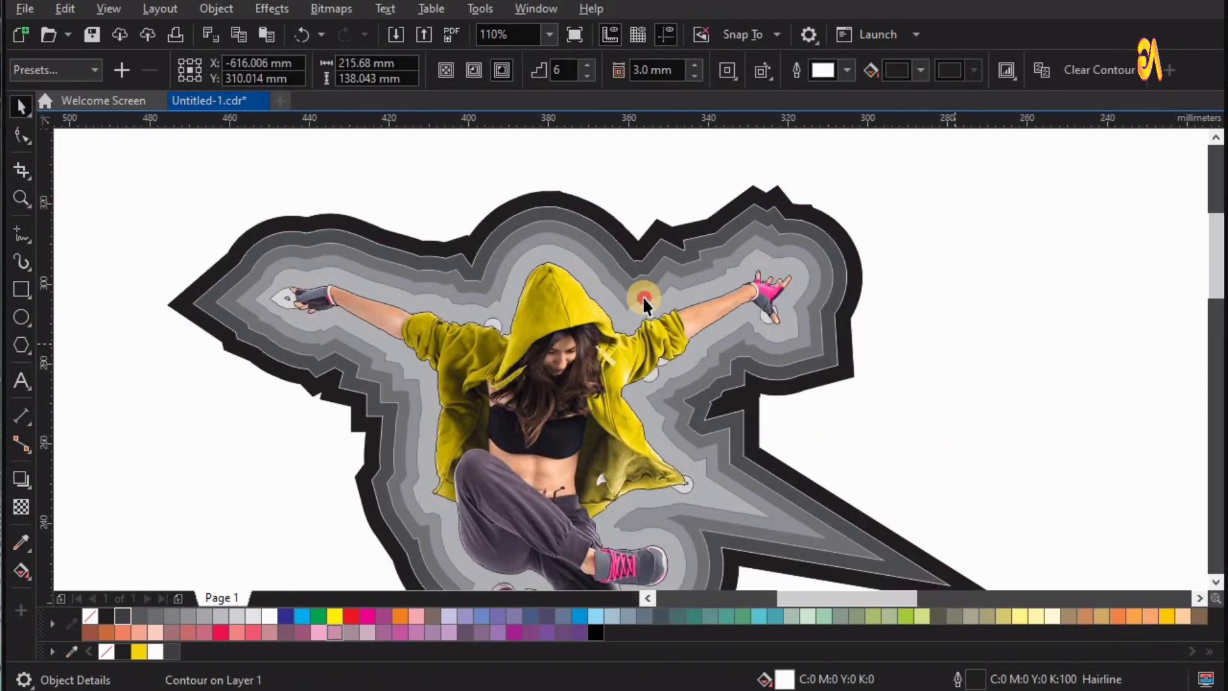
right_click(643, 299)
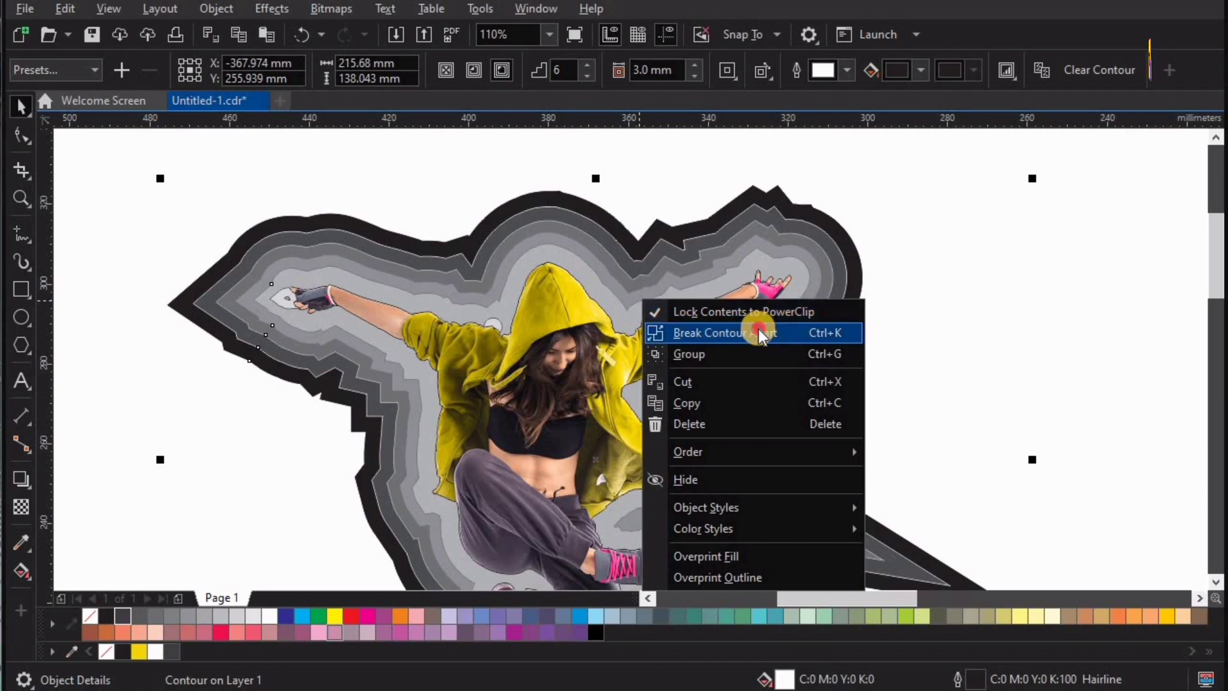
click(757, 331)
Undo a trial move of the separated contour group and ungroup it into individual layers.
drag(721, 227, 665, 200)
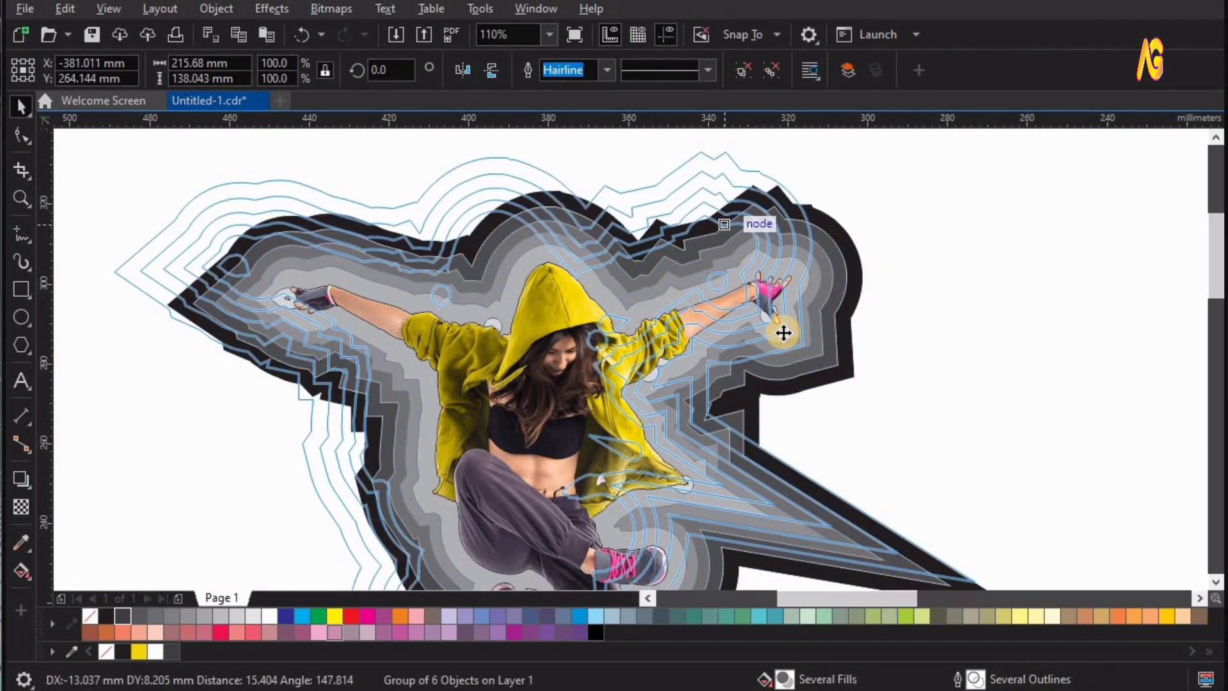
key(ctrl+z)
key(ctrl+u)
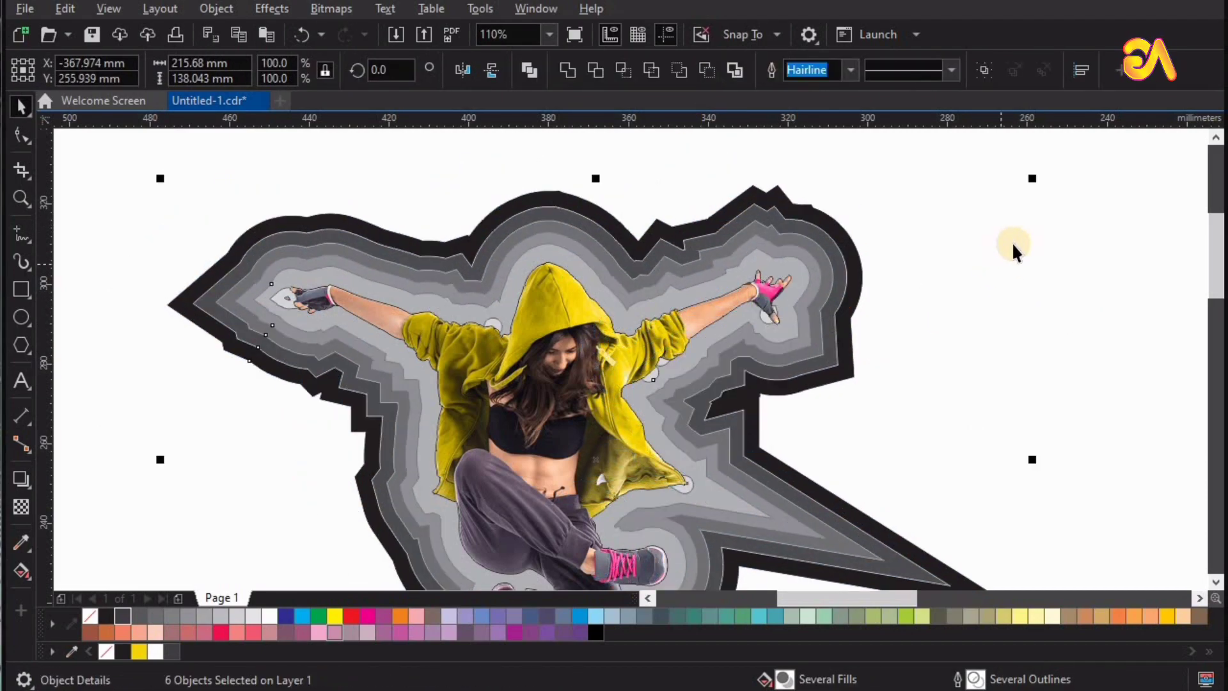
Add an outer drop shadow with zero offset to the innermost light-grey contour layer around the dancer.
key(z)
drag(1123, 140, 1119, 138)
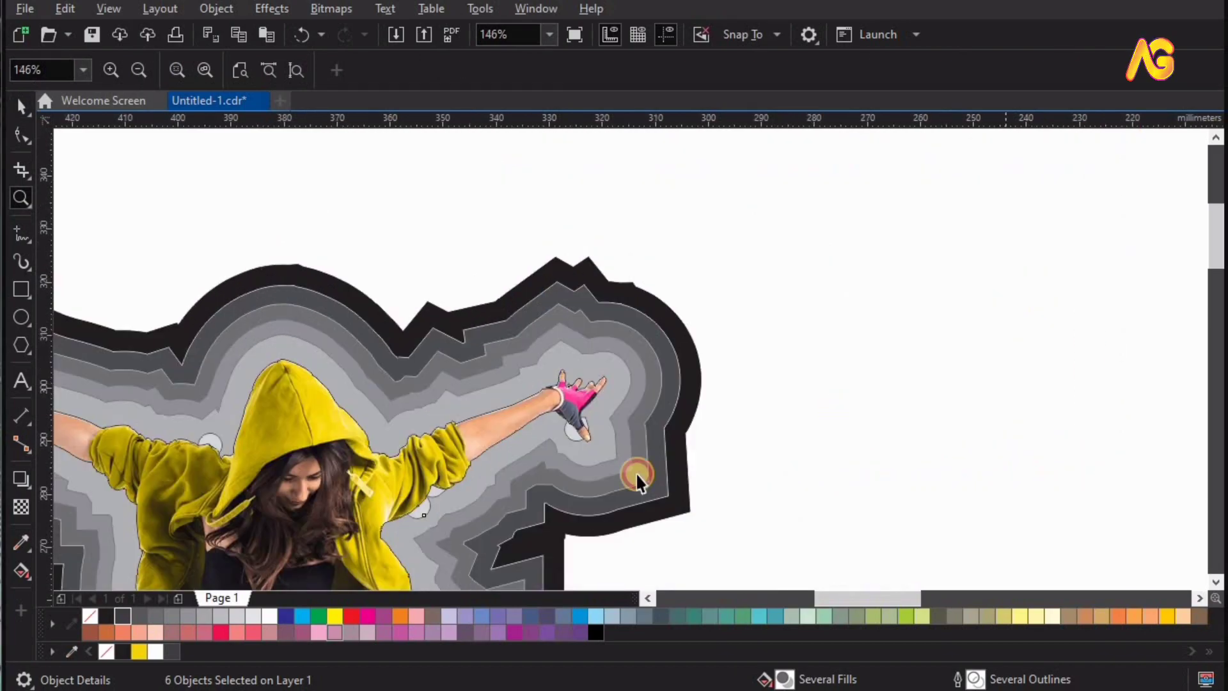
key(space)
key(Escape)
click(649, 352)
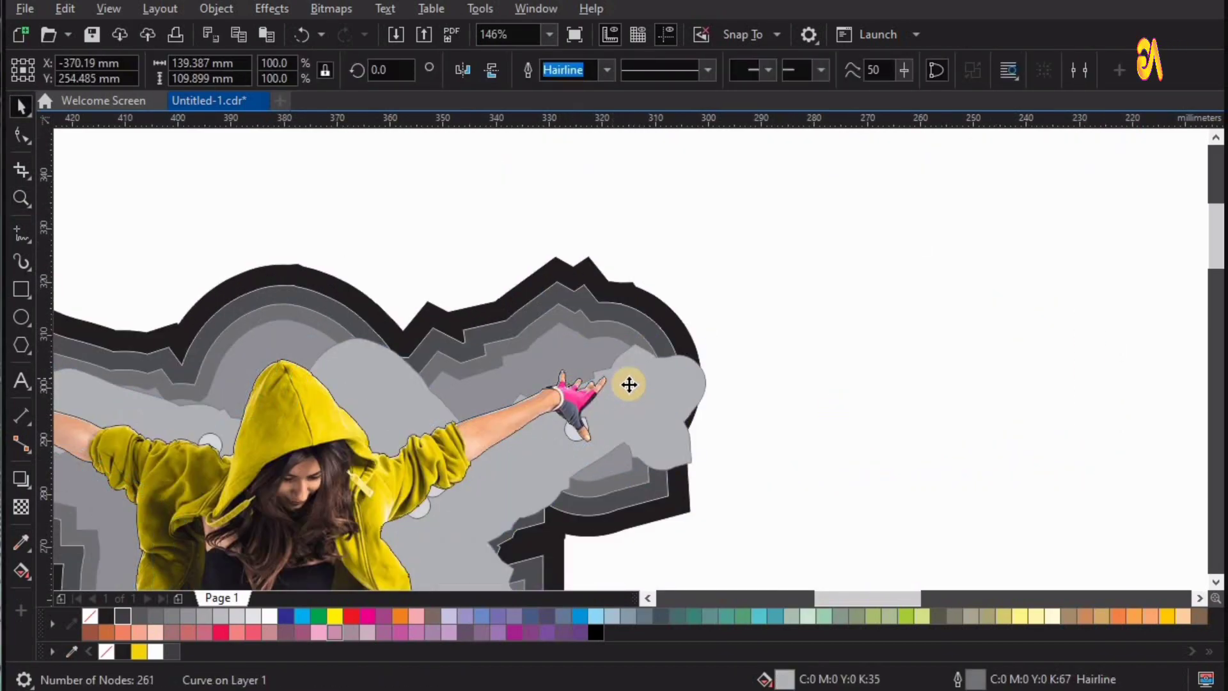
click(21, 479)
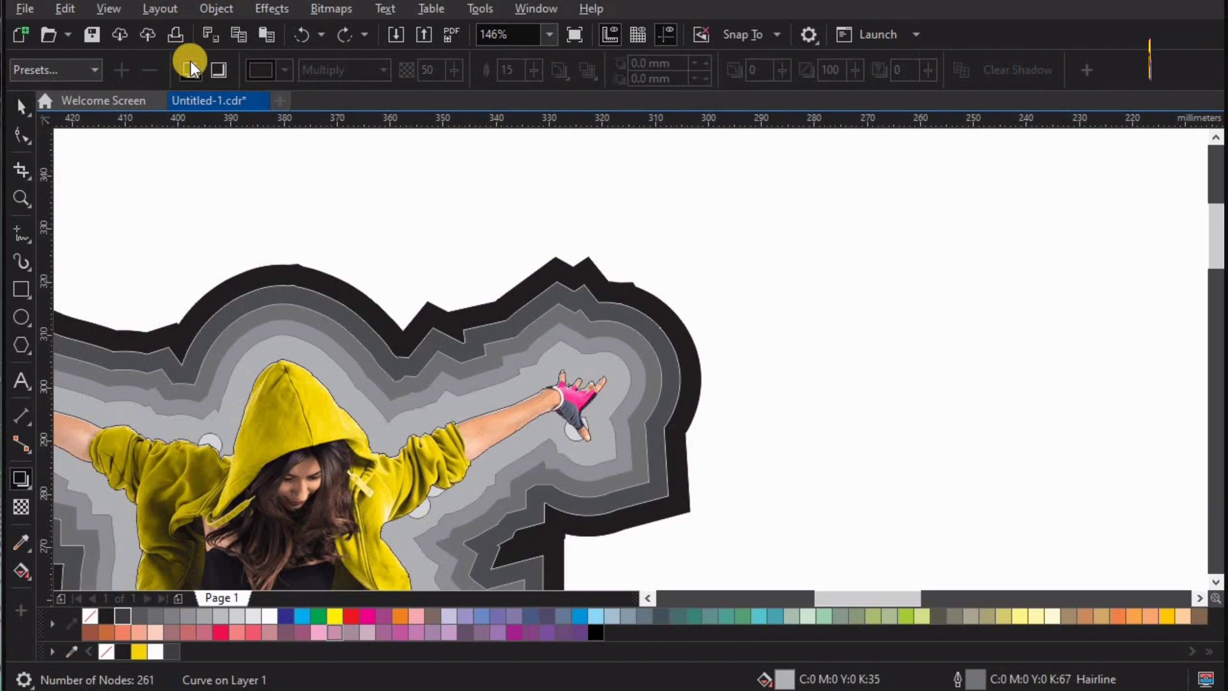
click(191, 66)
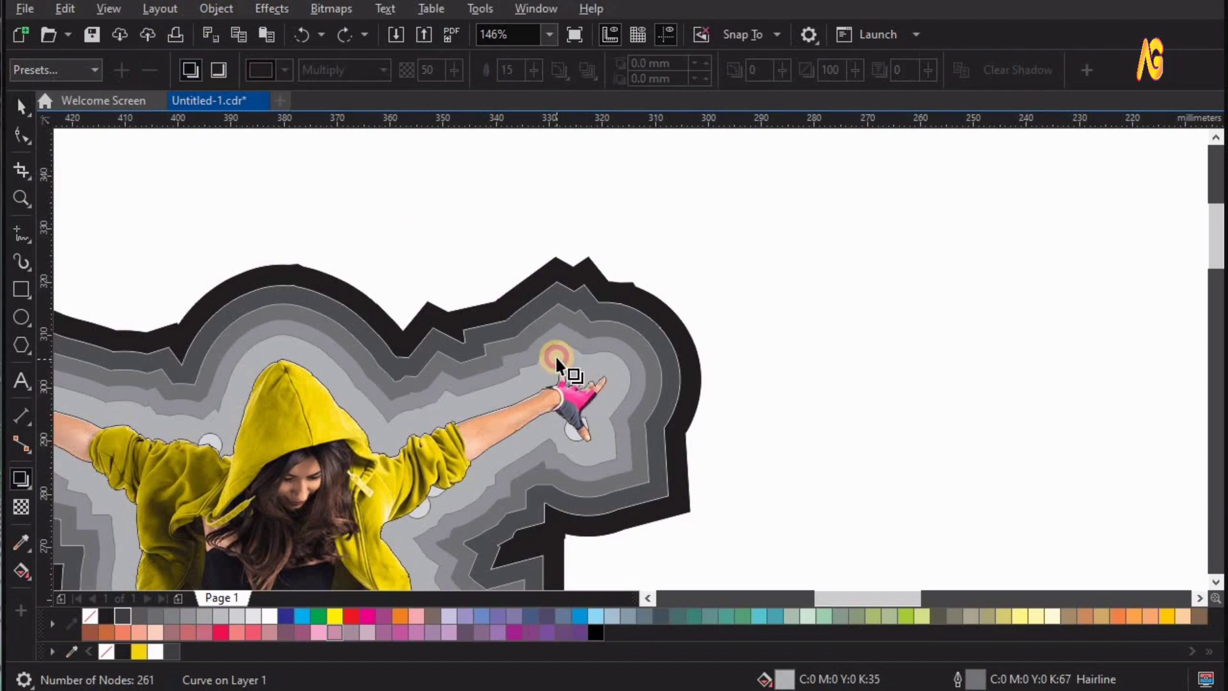
drag(555, 357, 557, 357)
key(ctrl+z)
drag(355, 409, 351, 417)
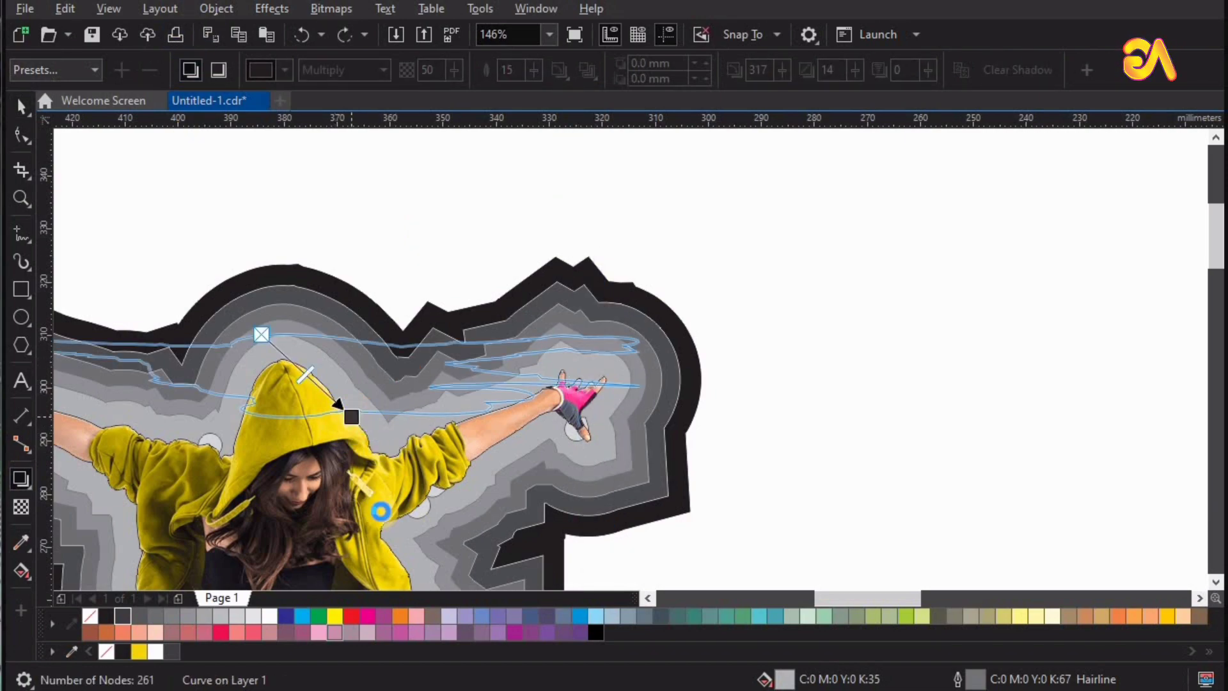
key(ctrl+z)
drag(417, 551, 419, 551)
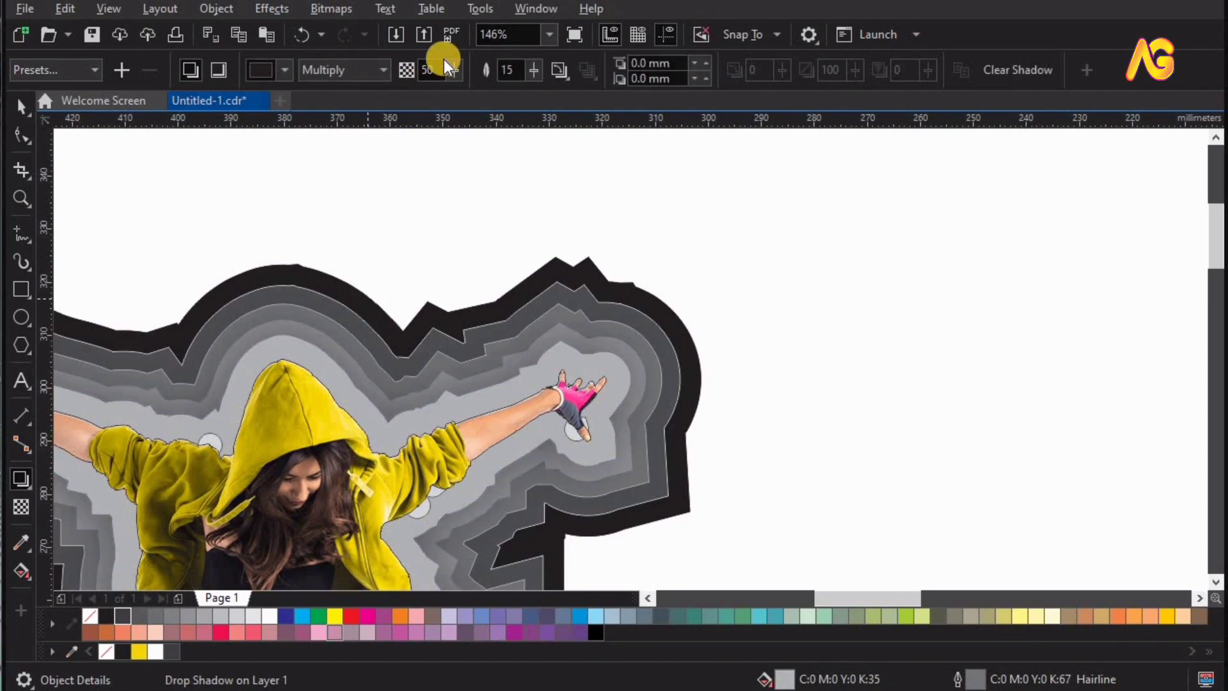
Try shadow opacities of 100 and 80 on the innermost contour layer, with feathering of 8.
text(80)
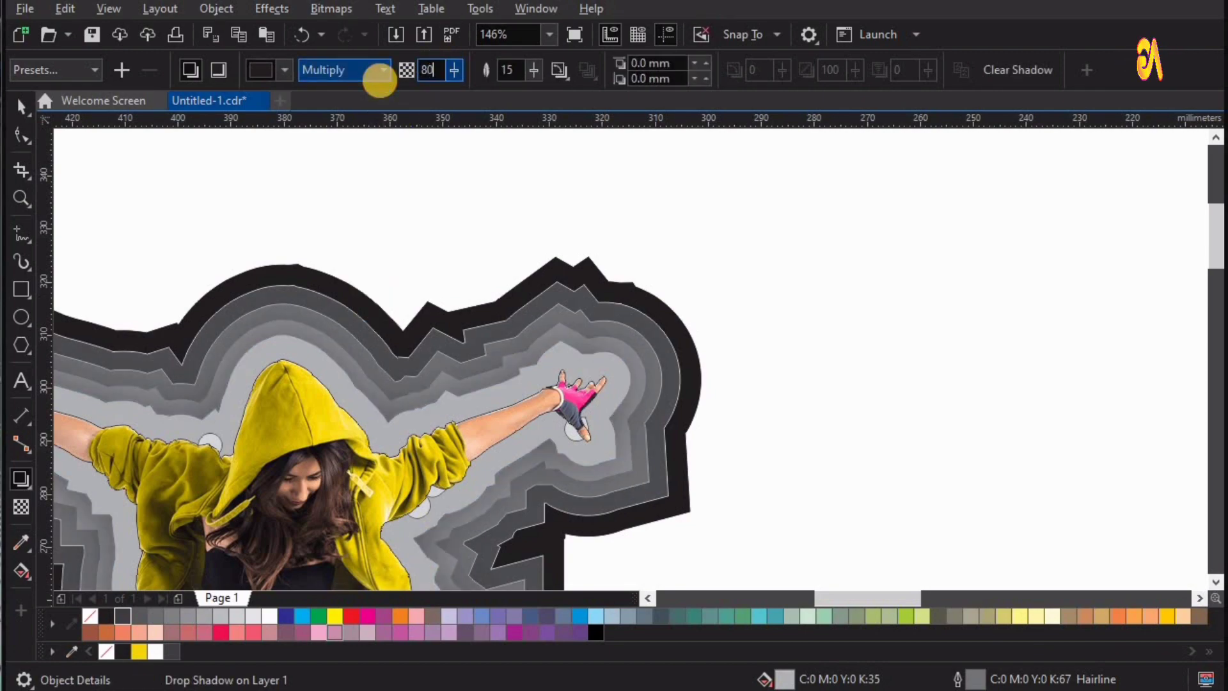
text(0)
key(Tab)
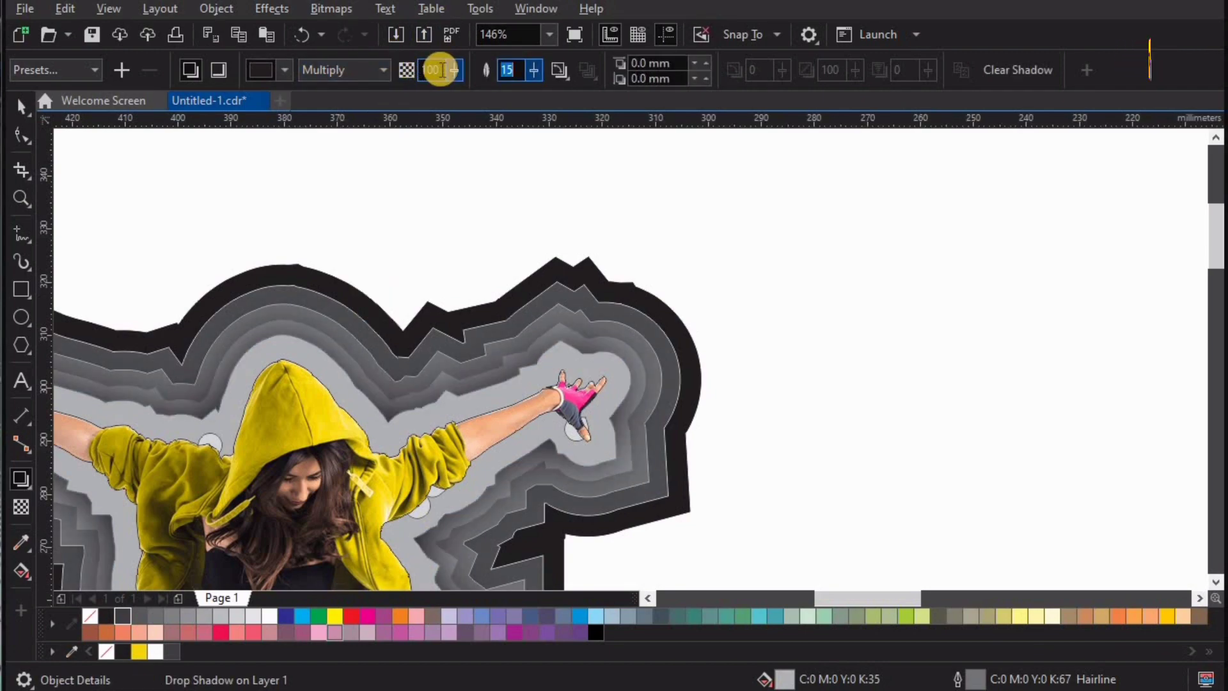
drag(441, 69, 410, 71)
text(80)
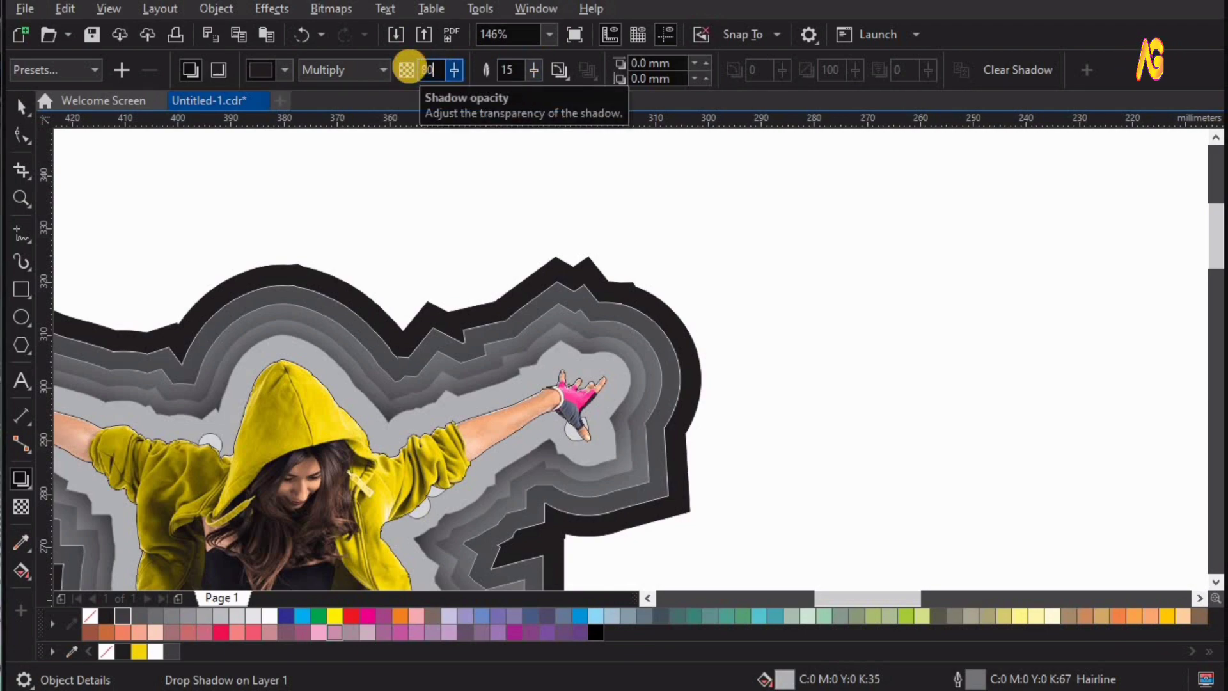
key(Tab)
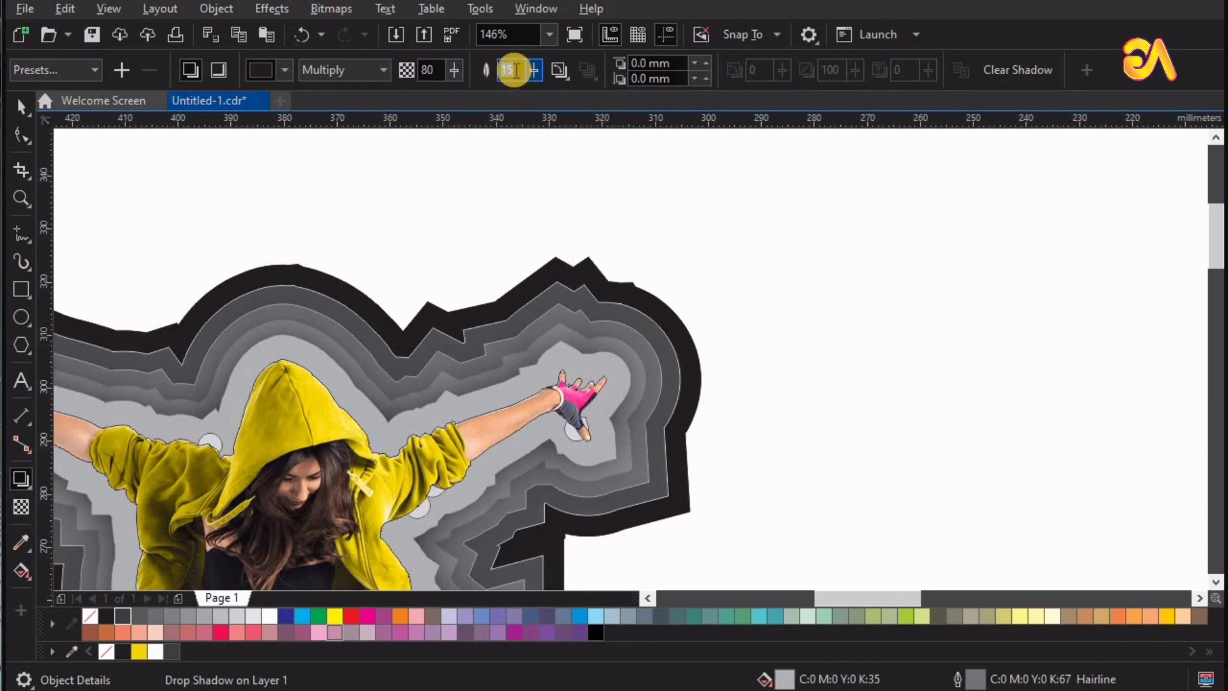
text(8)
key(Return)
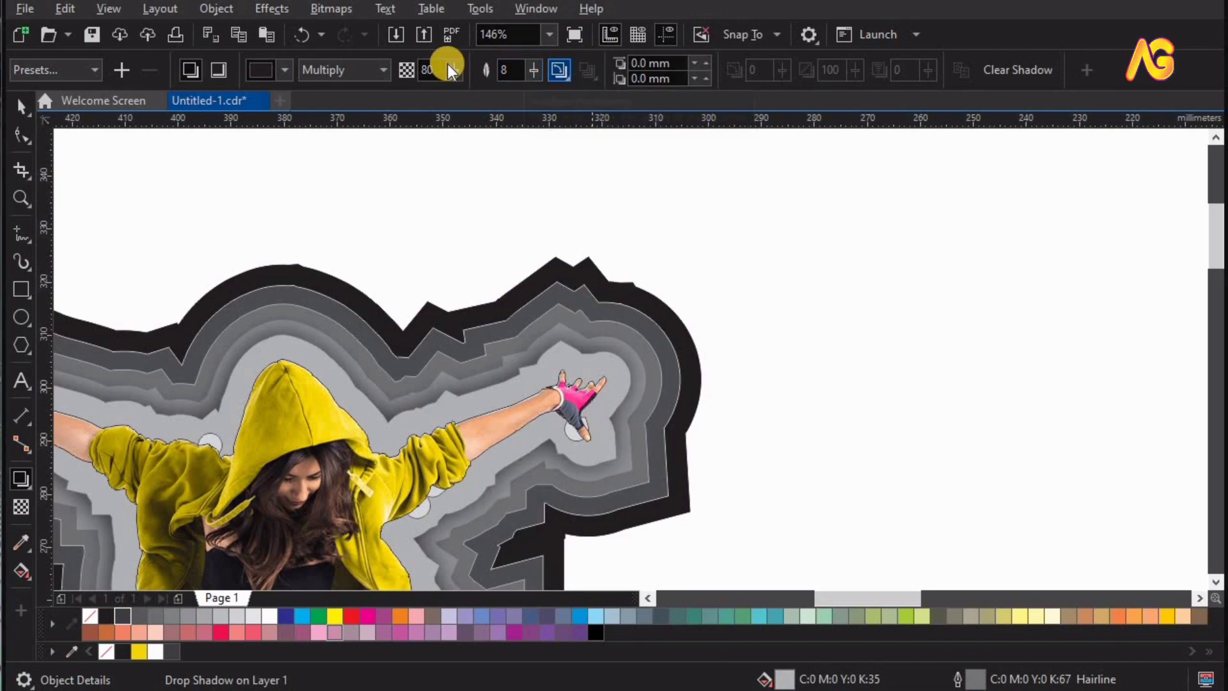
Set the innermost contour layer's shadow opacity to 100 and its feathering to 10.
text(100)
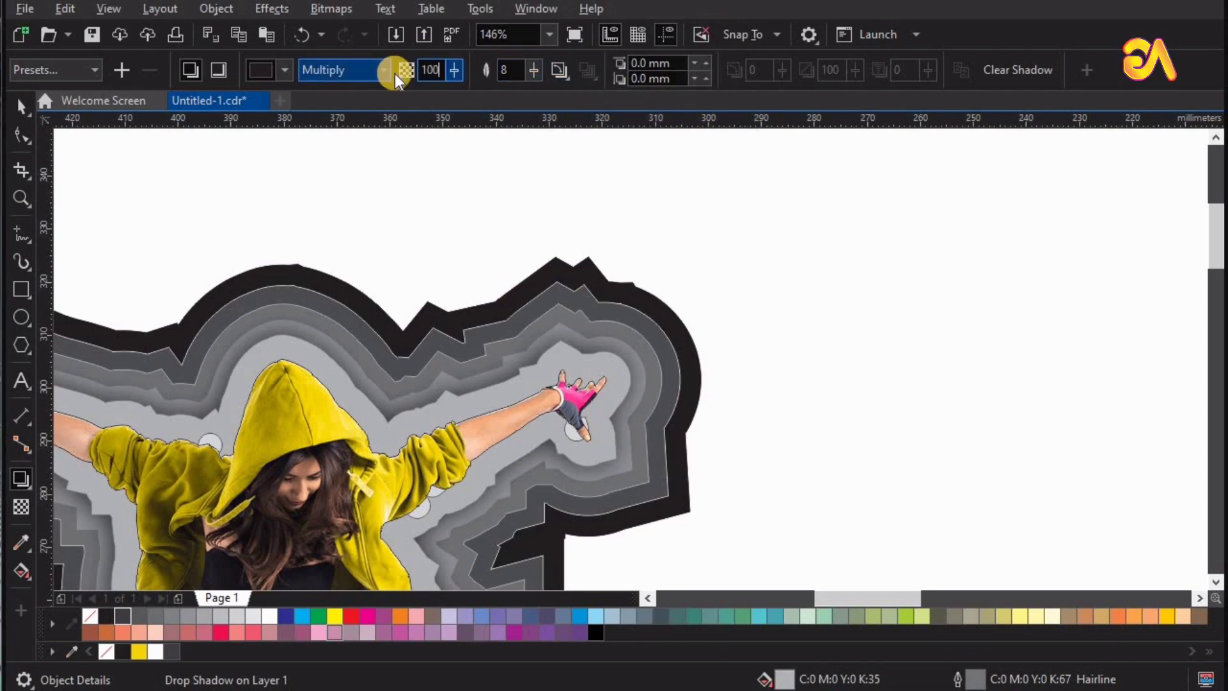
key(Tab)
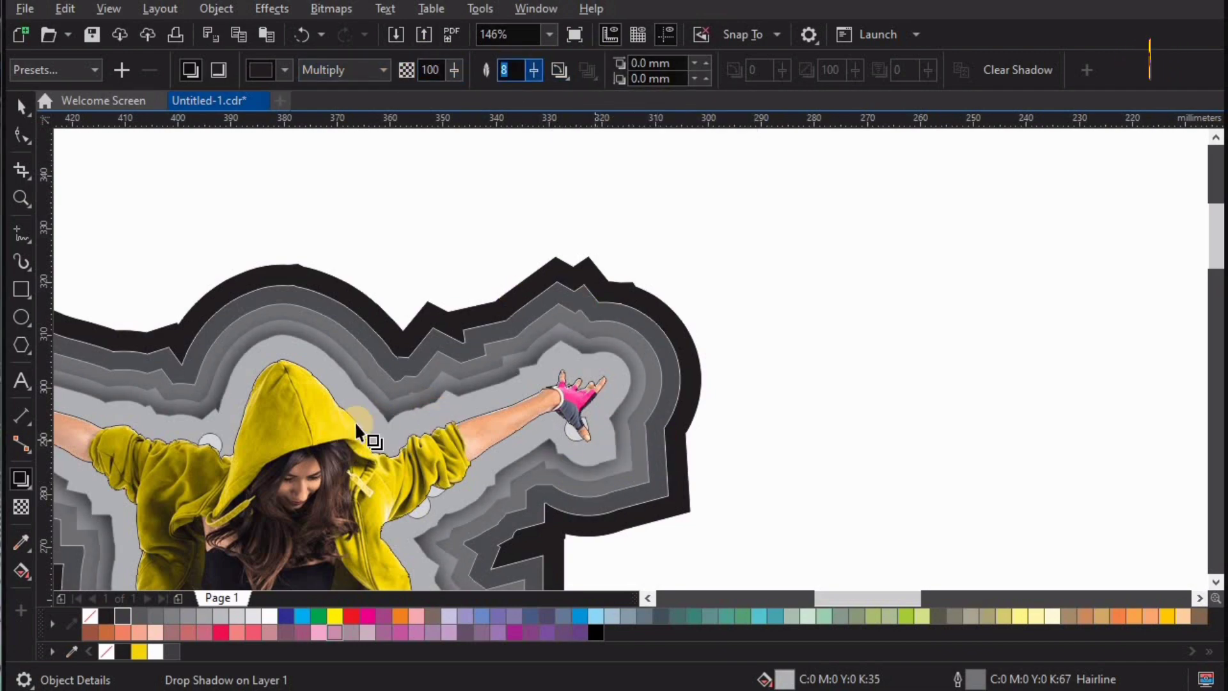
text(10)
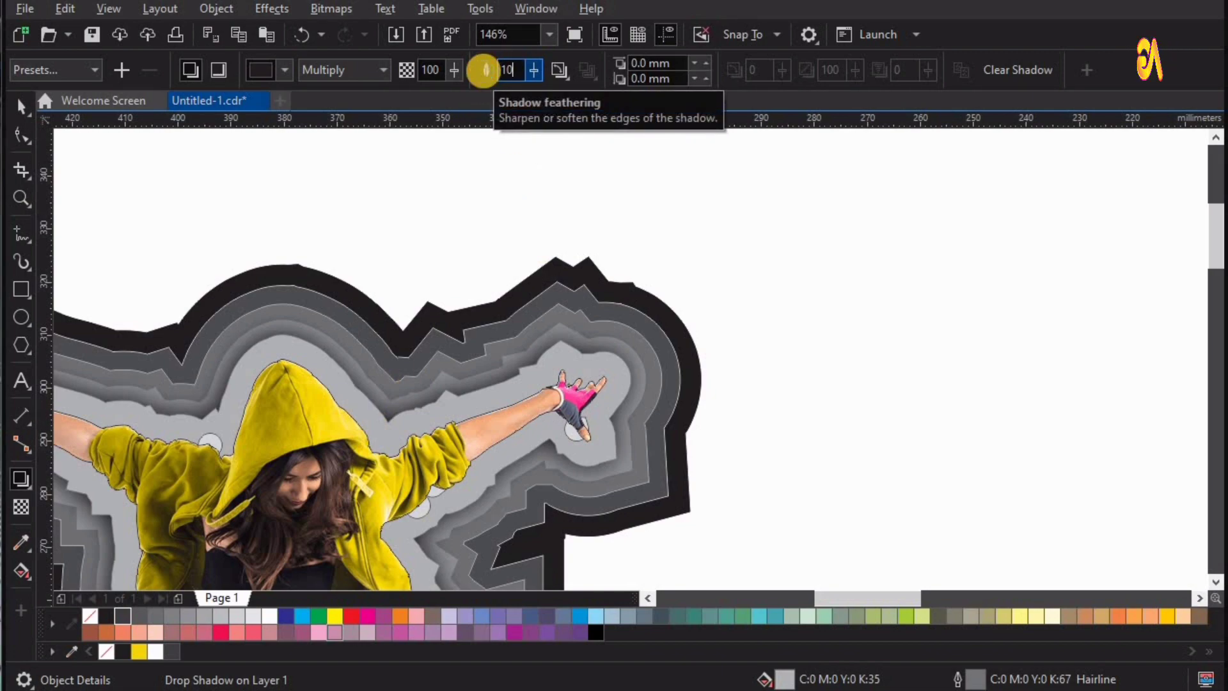
key(Tab)
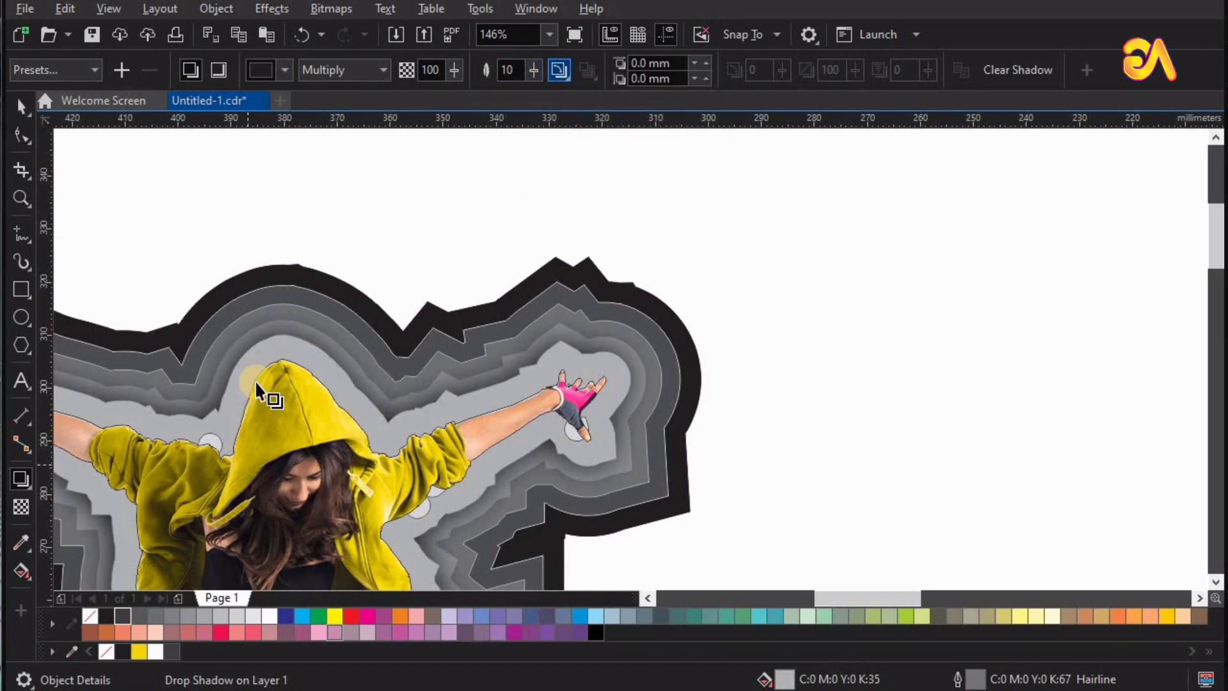
key(Return)
Break the drop shadow apart from the innermost light-grey contour and check the separated contour curve near the raised hand.
click(564, 343)
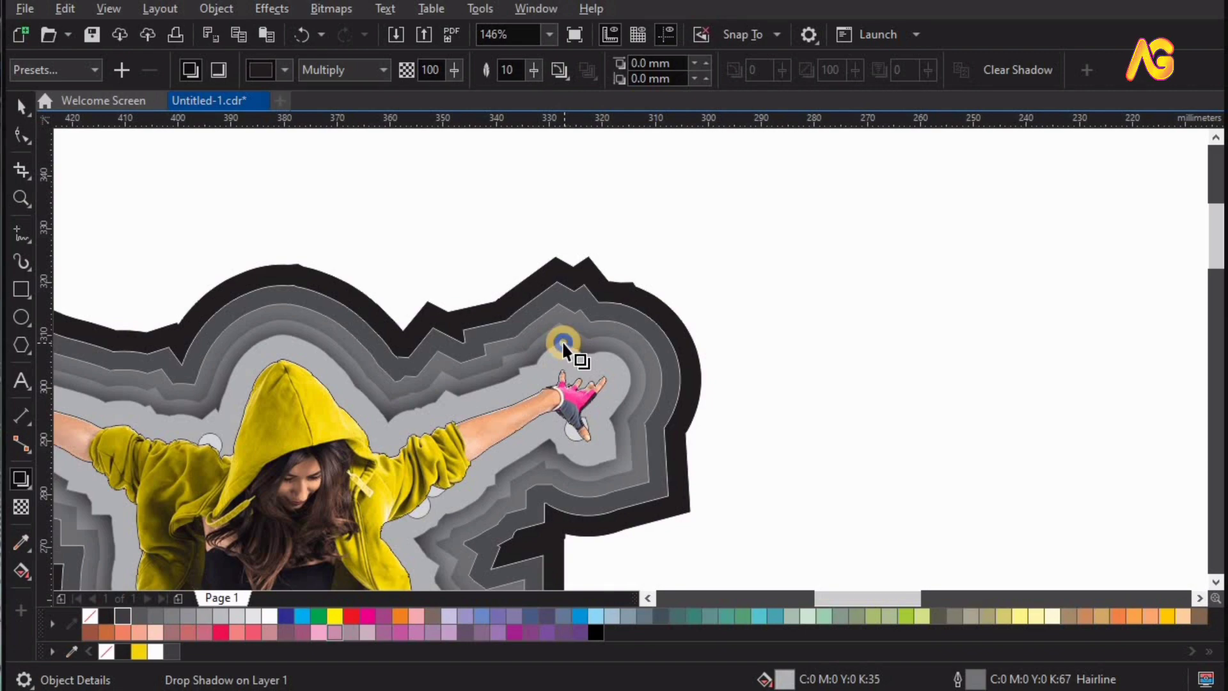
right_click(563, 344)
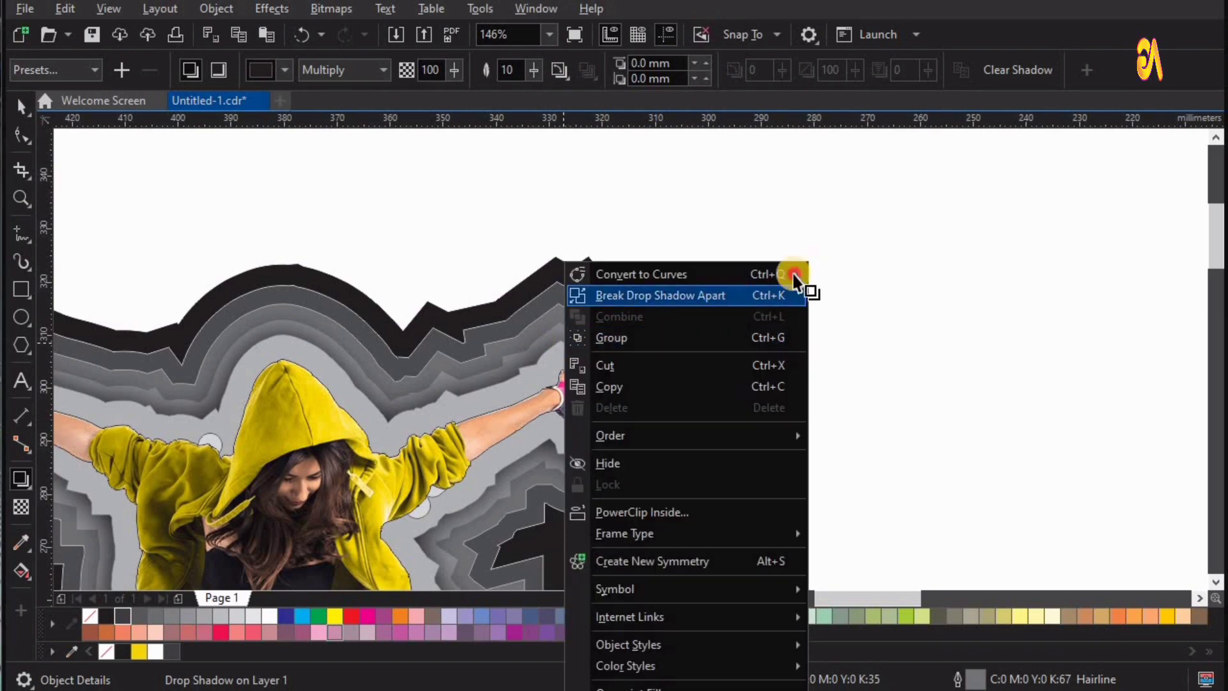
click(794, 284)
click(552, 333)
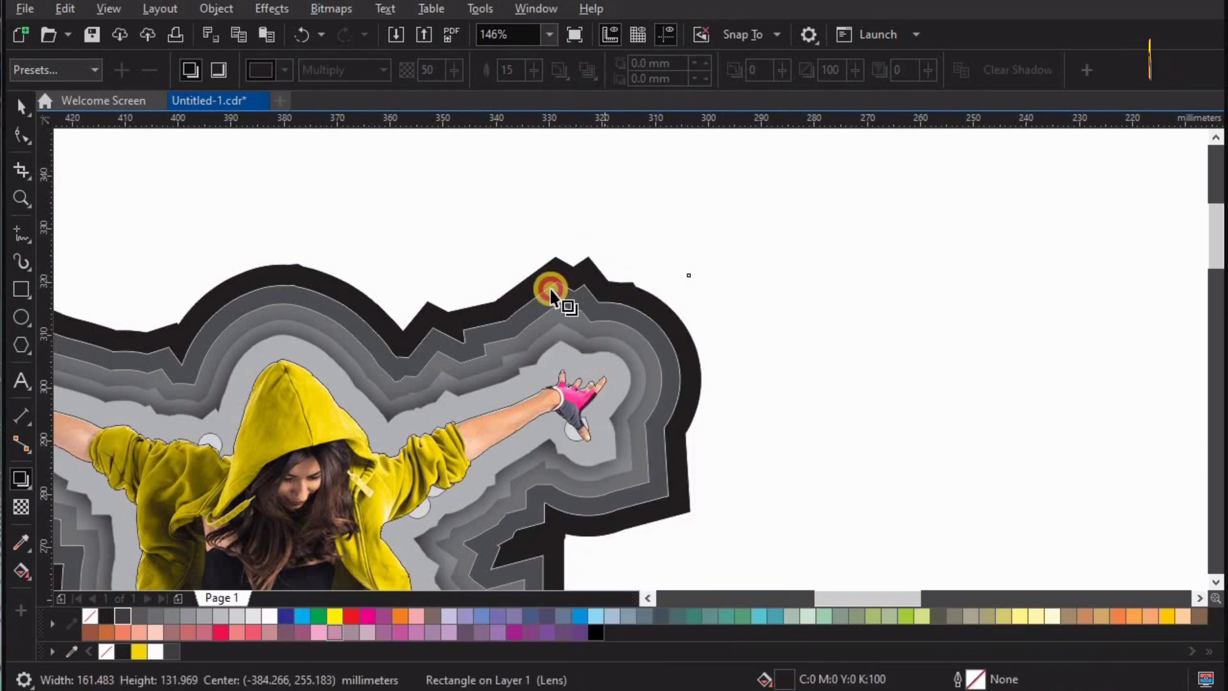
key(space)
key(Escape)
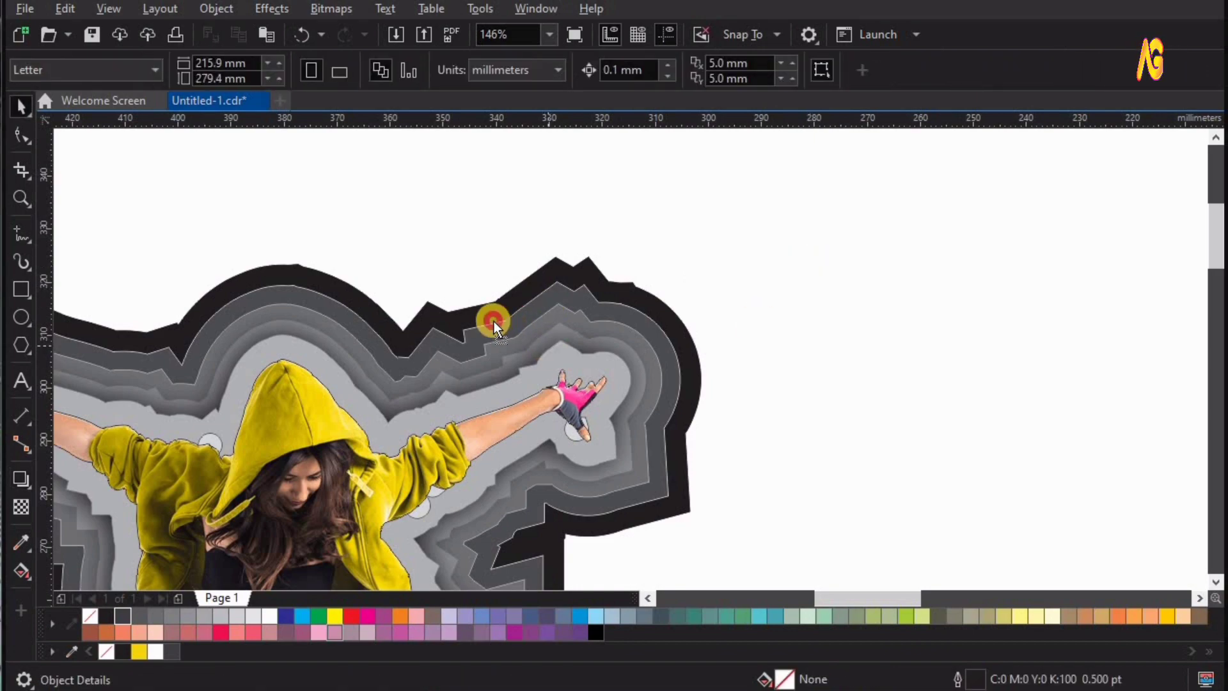
click(494, 321)
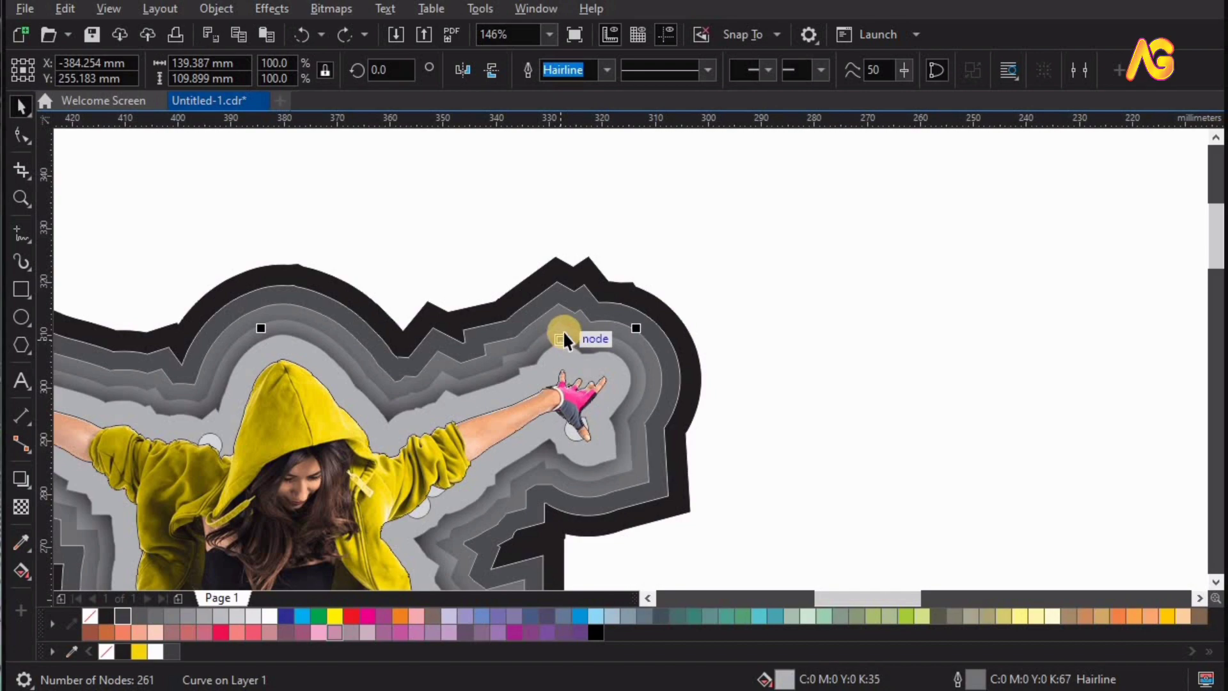
drag(564, 331, 624, 329)
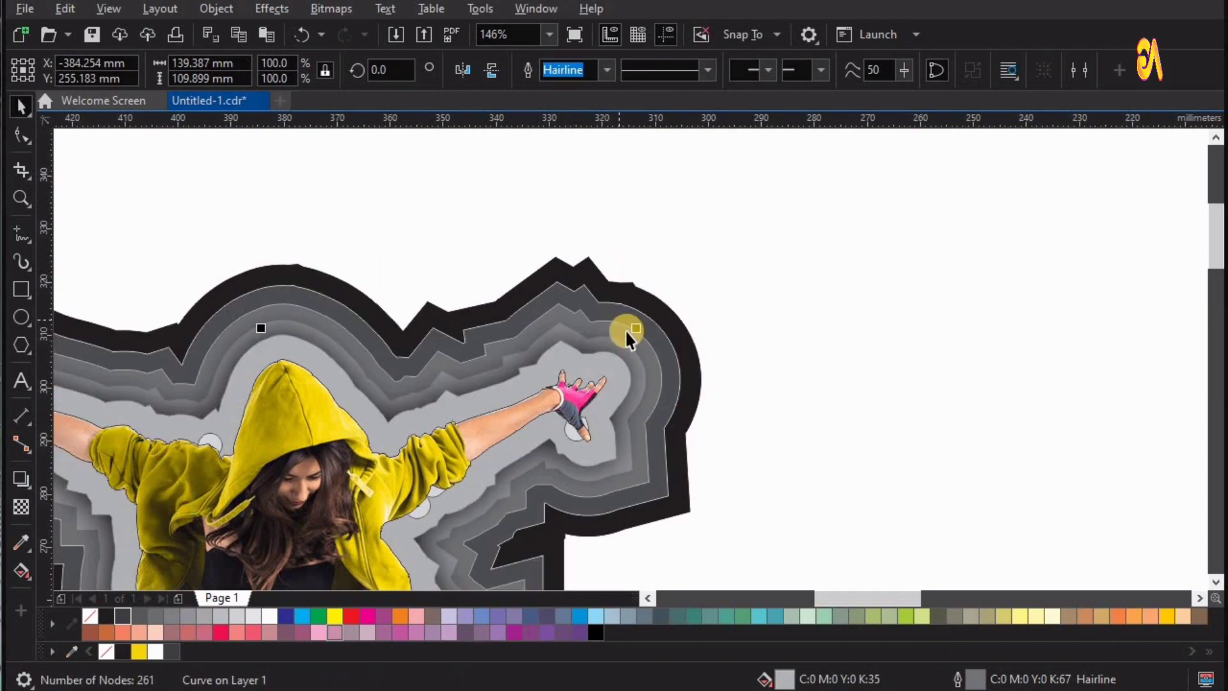
Add a drop shadow with opacity 100 and feathering 10 to the second contour layer from the dancer.
click(21, 479)
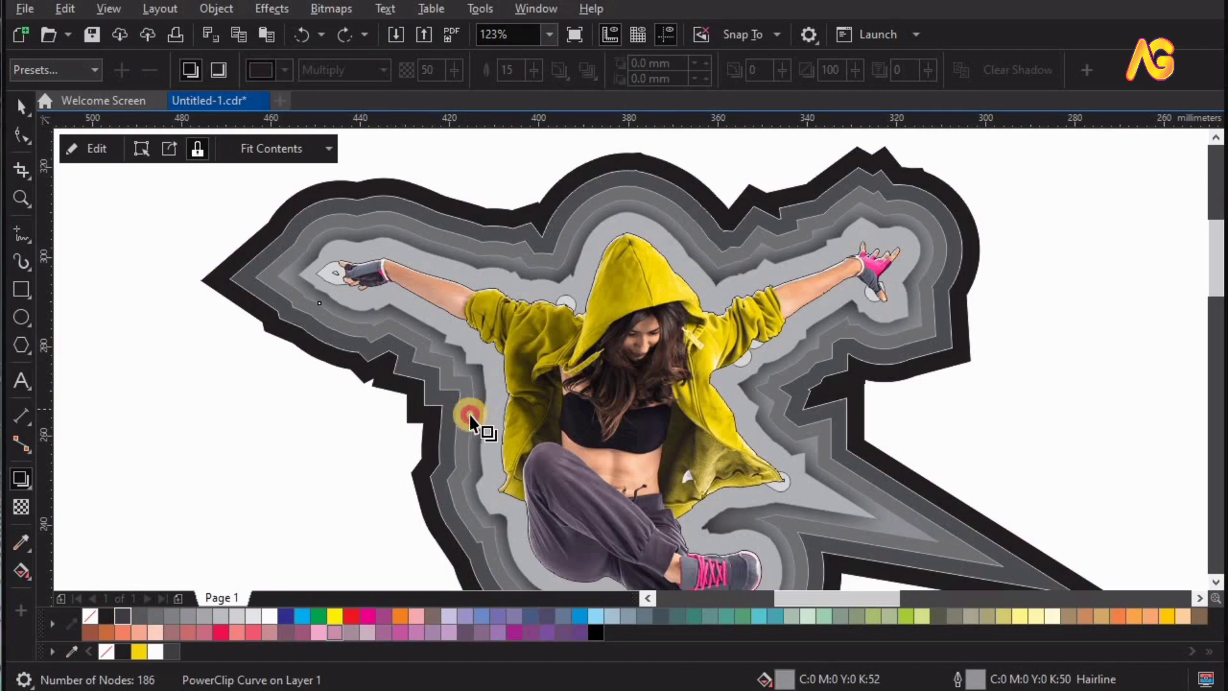
drag(469, 416, 463, 410)
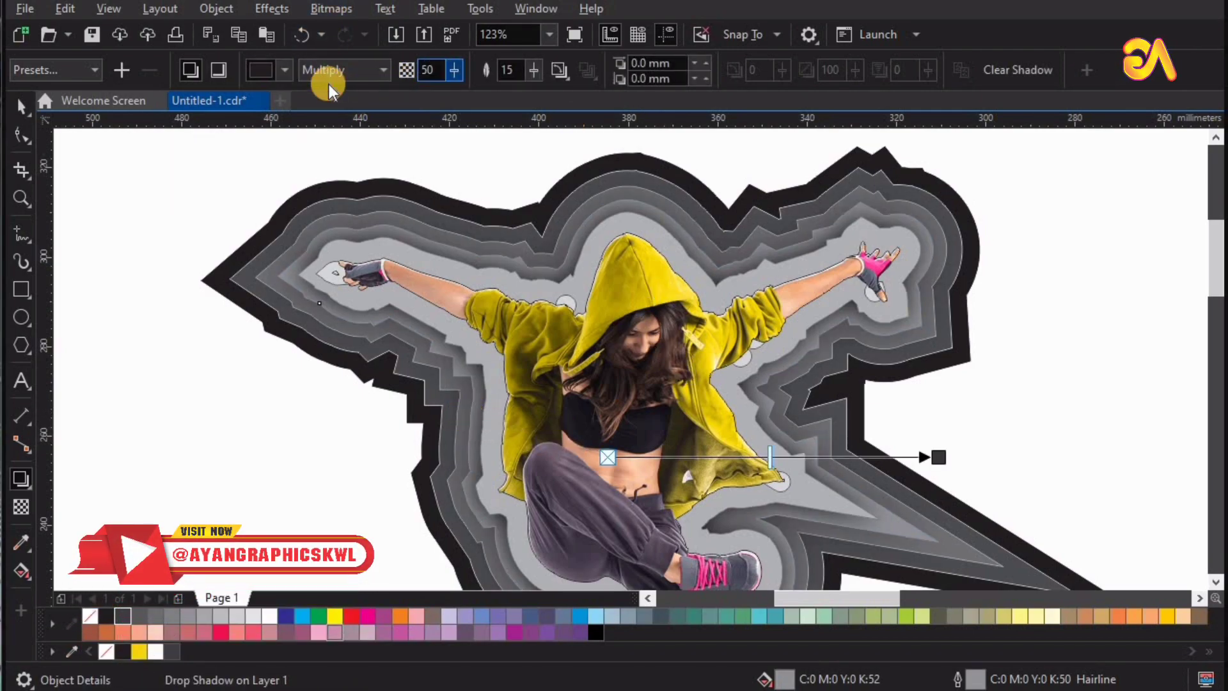
click(507, 77)
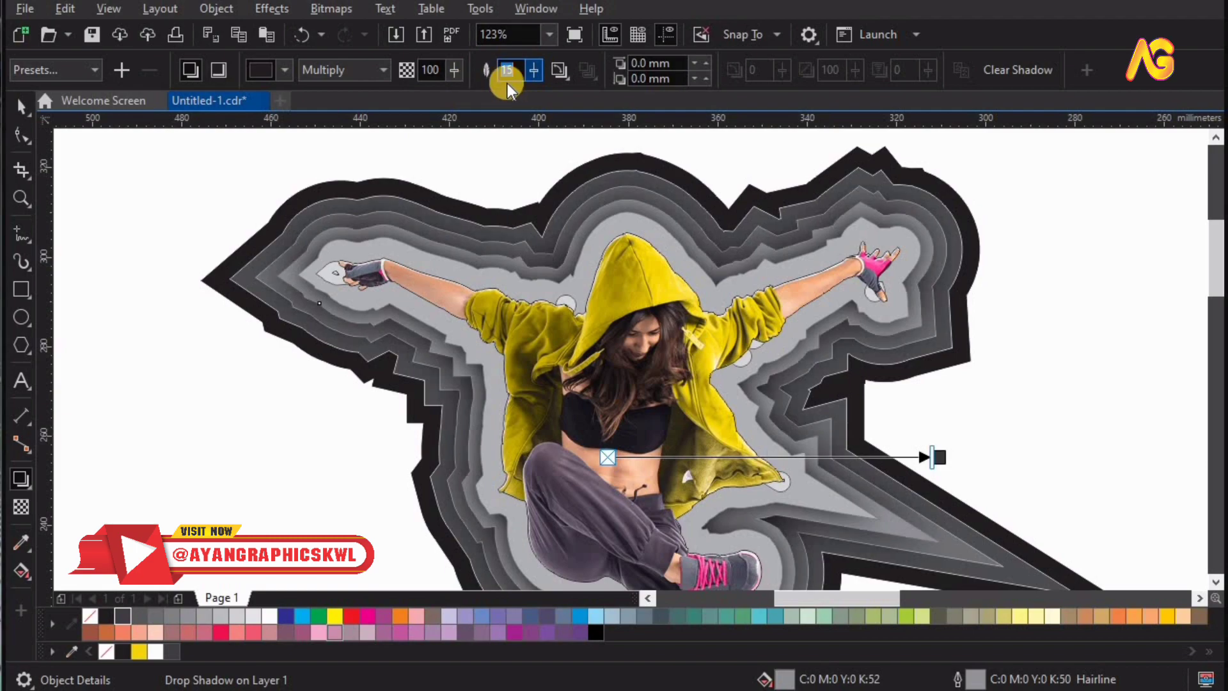
text(10)
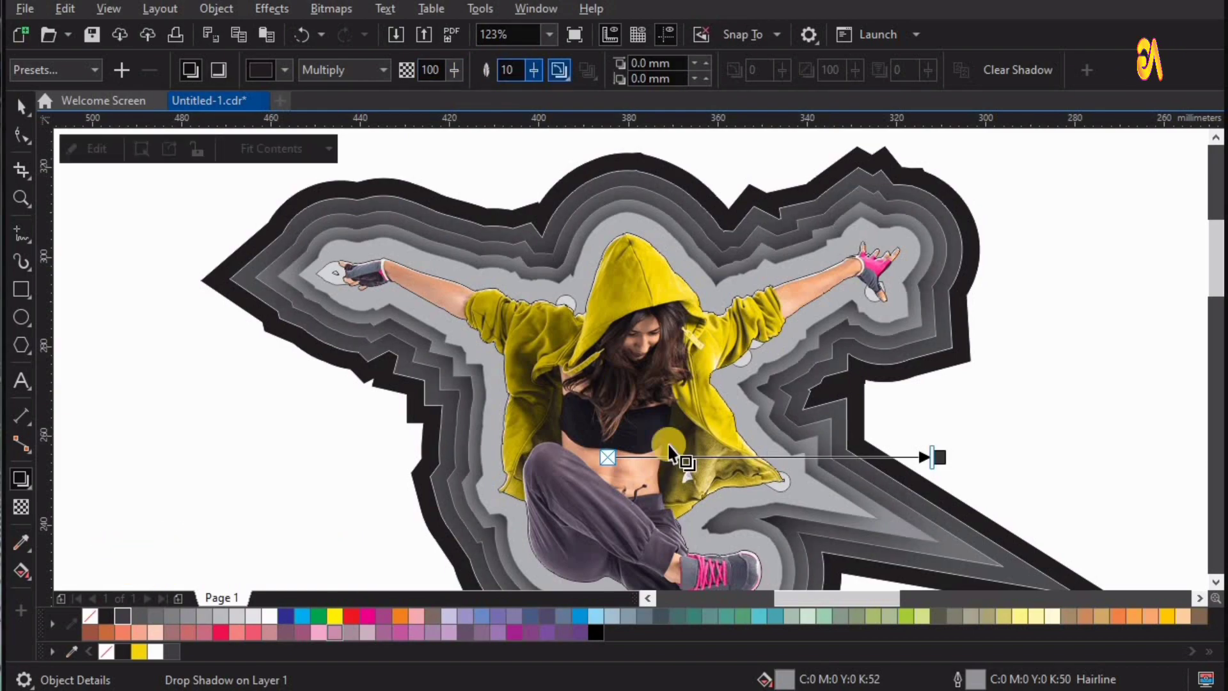
key(Return)
Break the drop shadow apart from the second contour layer.
click(480, 461)
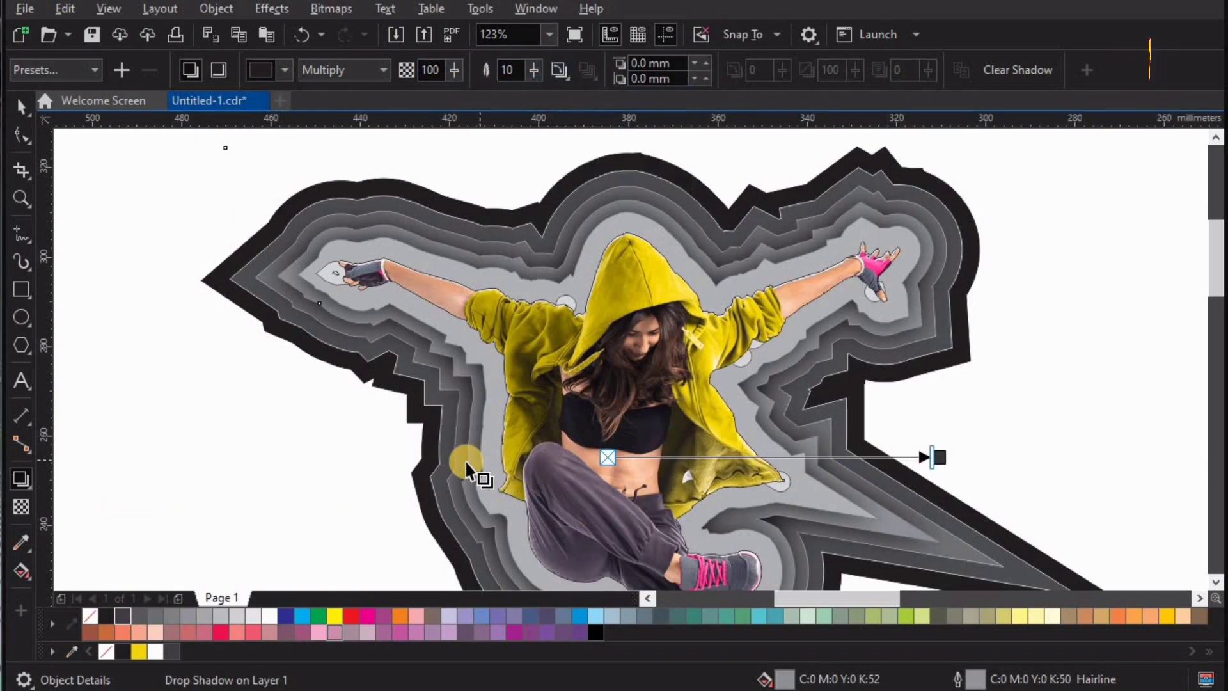
right_click(463, 464)
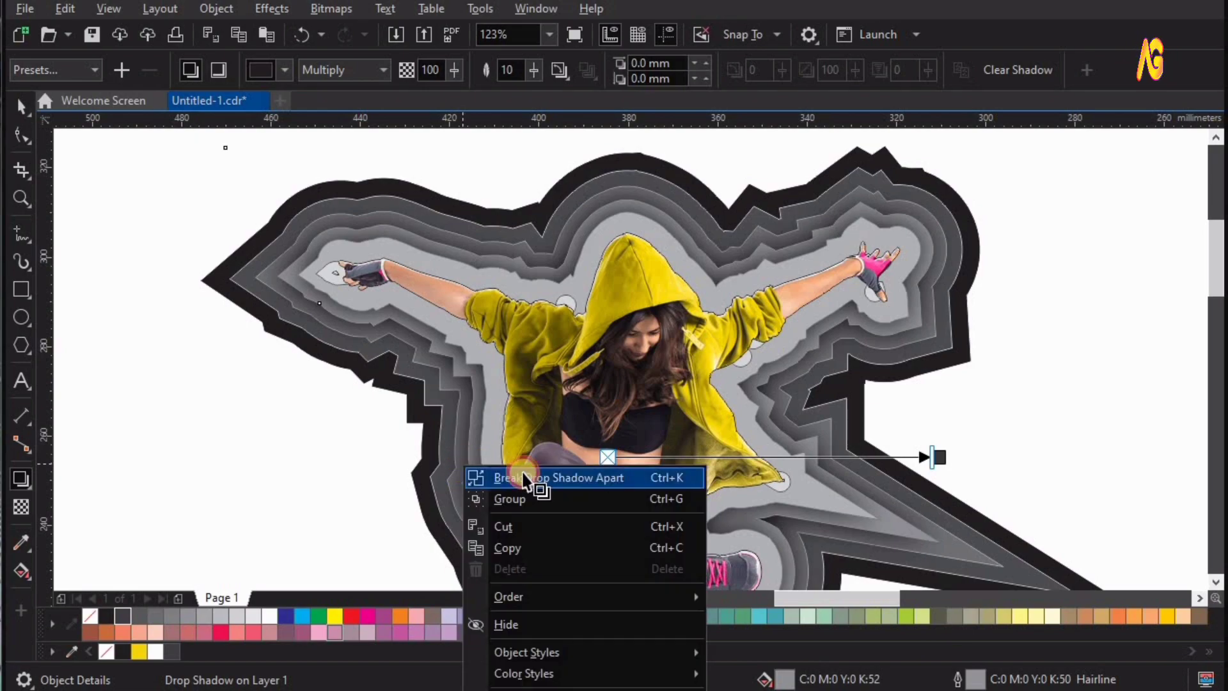
click(523, 475)
click(204, 454)
Try moving the separated shadow and contour pieces, undo the moves, and clear the selection.
key(space)
drag(294, 265, 250, 264)
key(ctrl+z)
drag(416, 428, 366, 408)
key(ctrl+z)
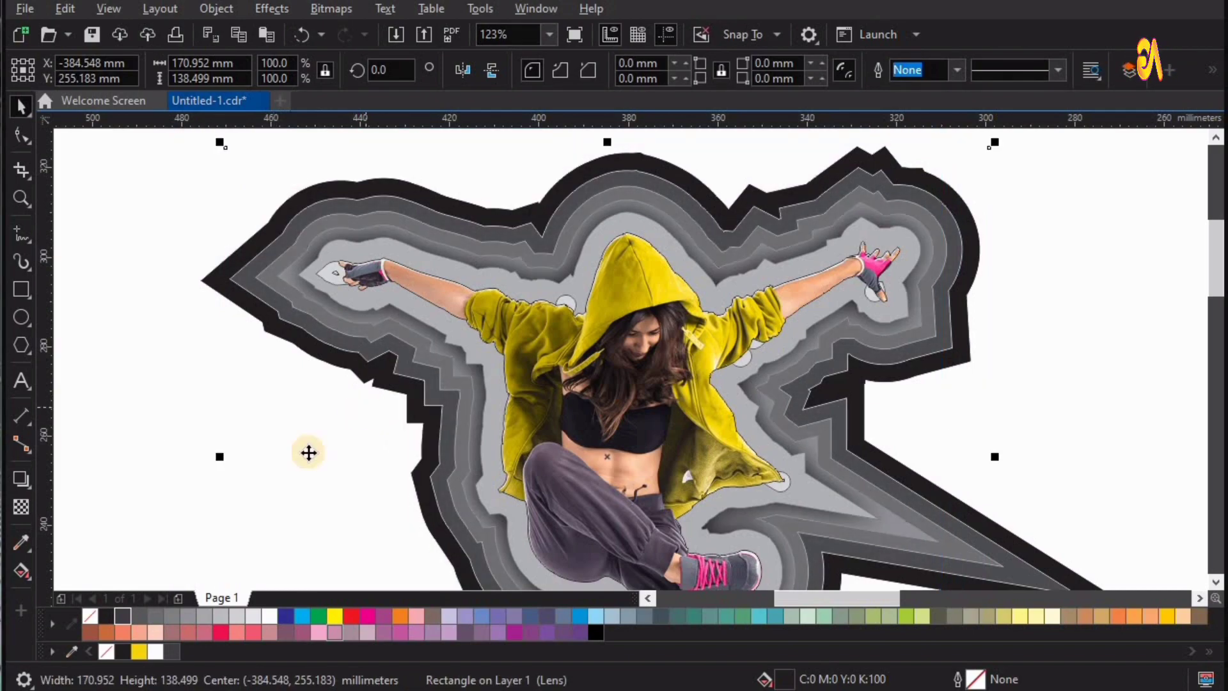
key(Escape)
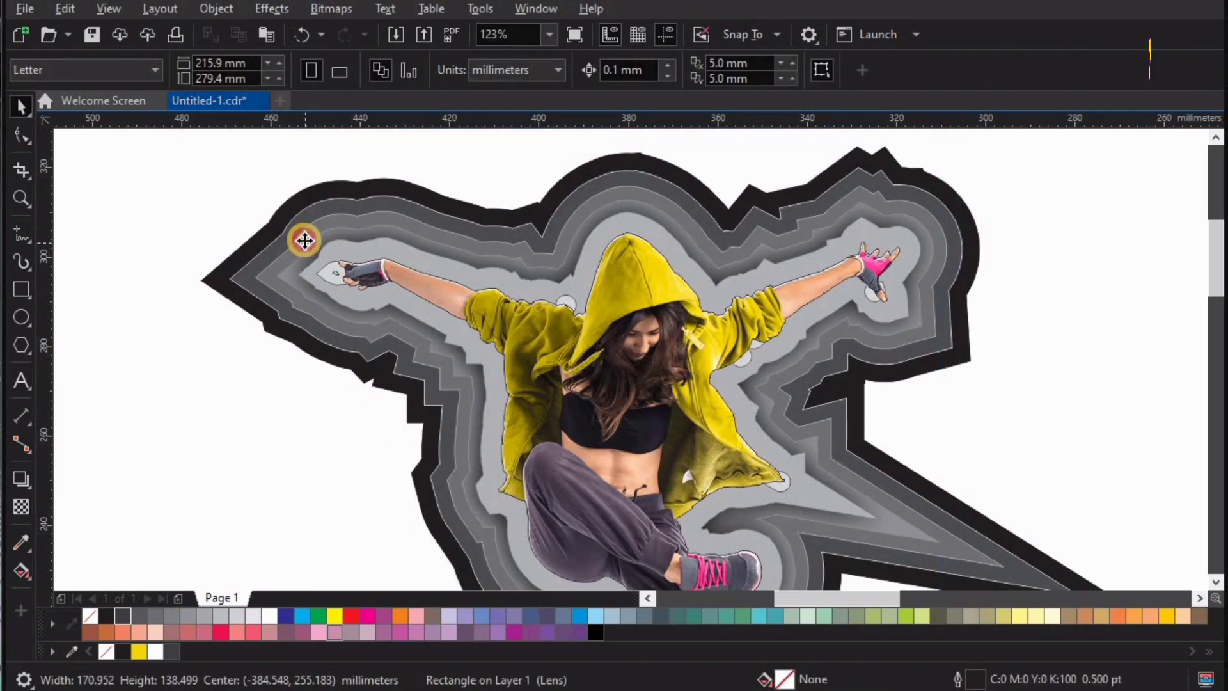
click(305, 241)
click(1103, 231)
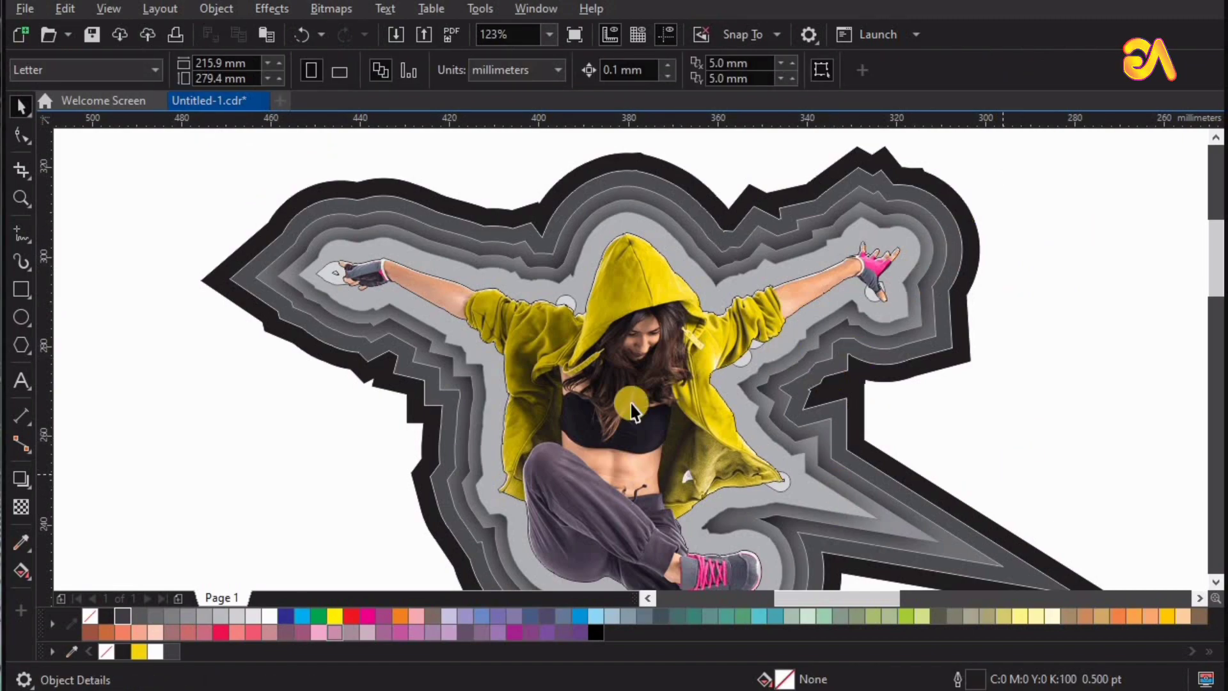
Undo a trial move of the second contour layer from the dancer and fill that layer with Yellow.
scroll(978, 428, down, 2)
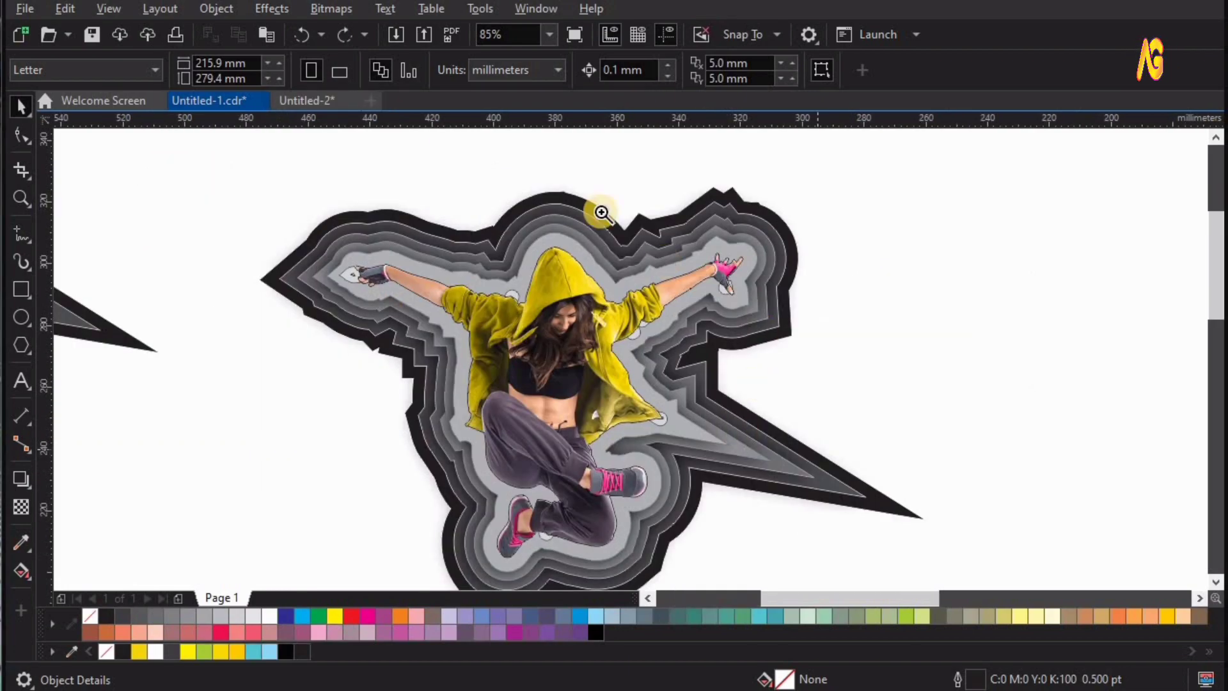
drag(580, 185, 947, 377)
drag(637, 324, 685, 282)
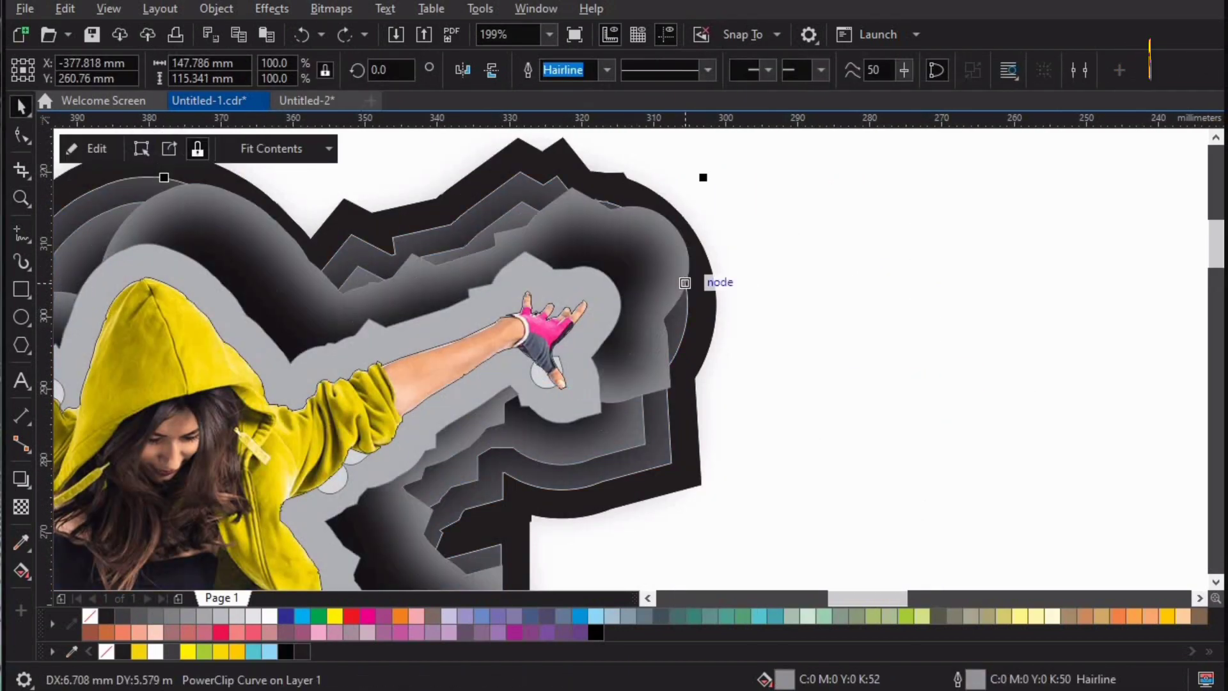
key(ctrl+z)
click(189, 651)
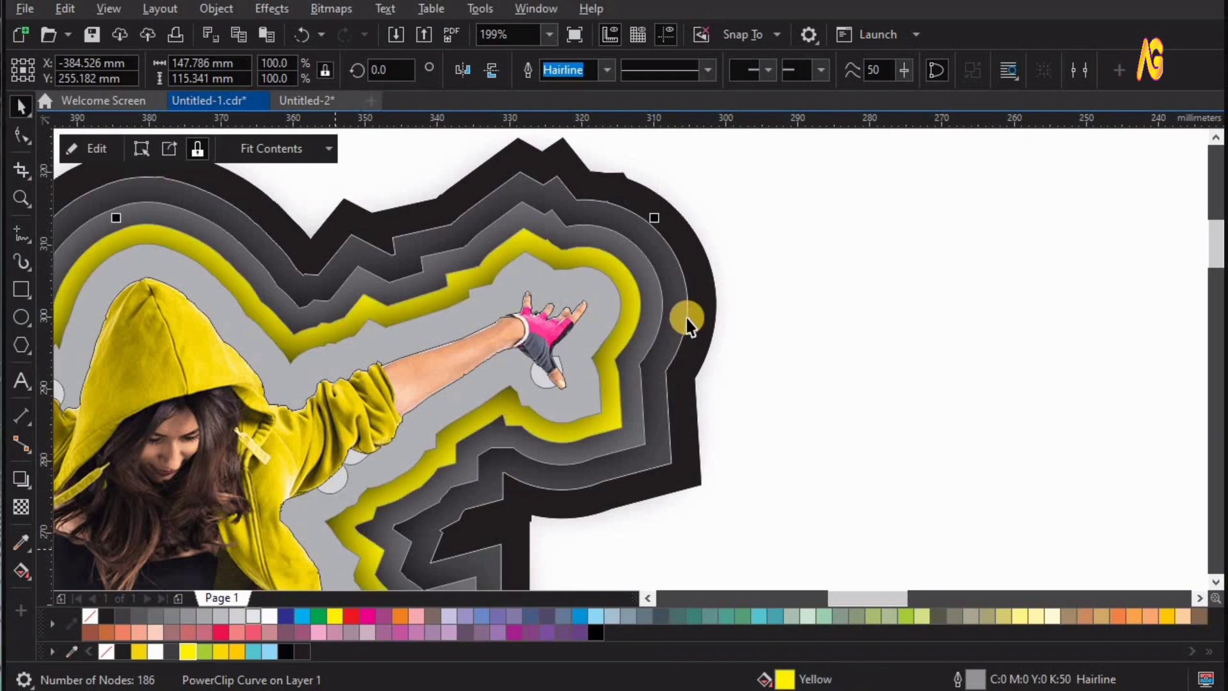
Fill the third contour layer with a warmer yellow and the fourth layer, next to the black edge, with Deep Yellow.
click(684, 256)
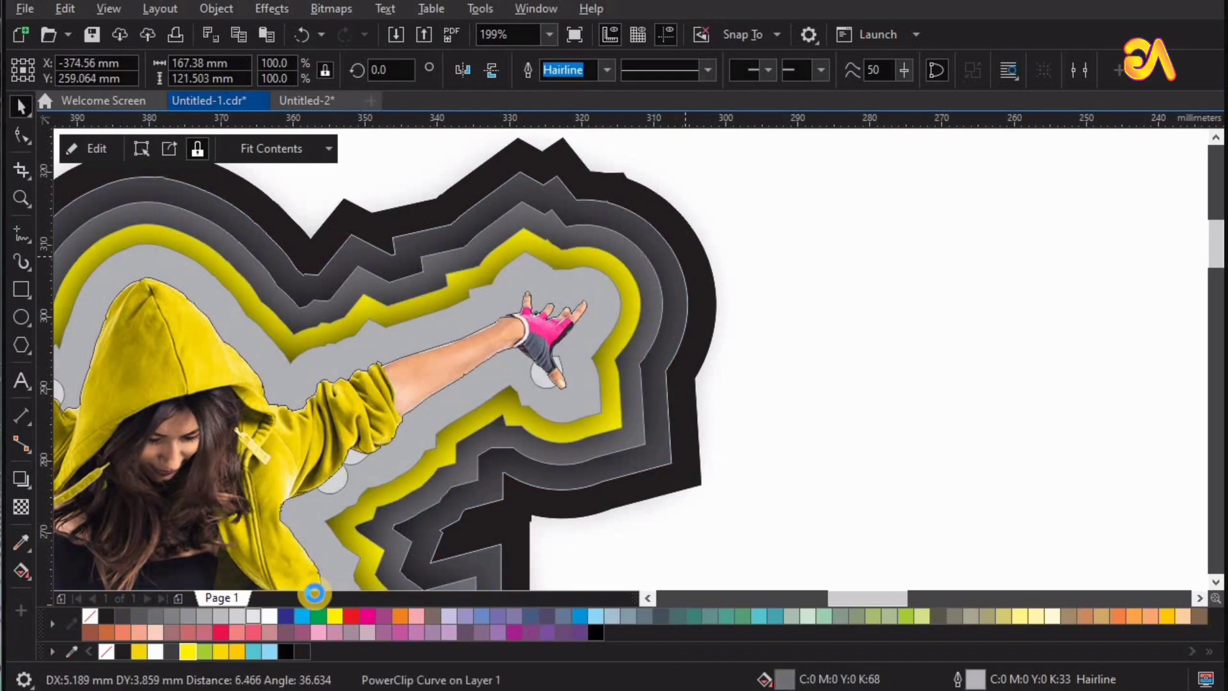
click(221, 651)
drag(669, 283, 724, 250)
key(ctrl+z)
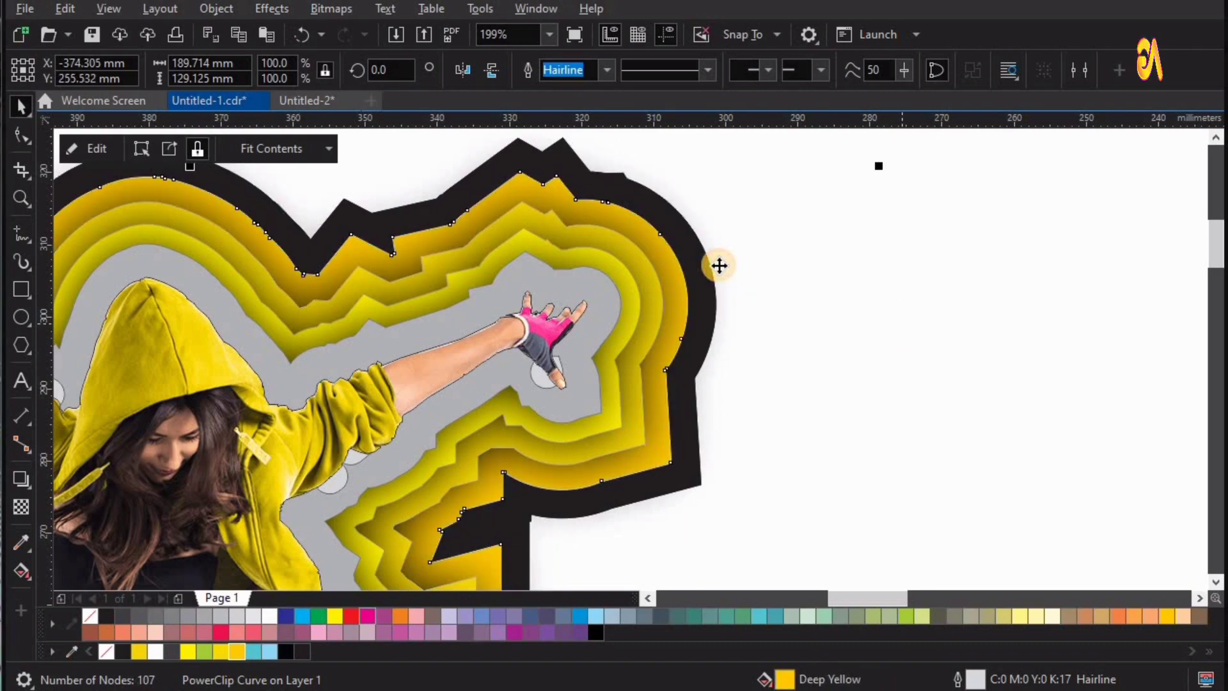
Fill the innermost contour layer directly around the dancer in the yellow artwork with a pale yellow.
click(719, 266)
click(1042, 351)
key(F4)
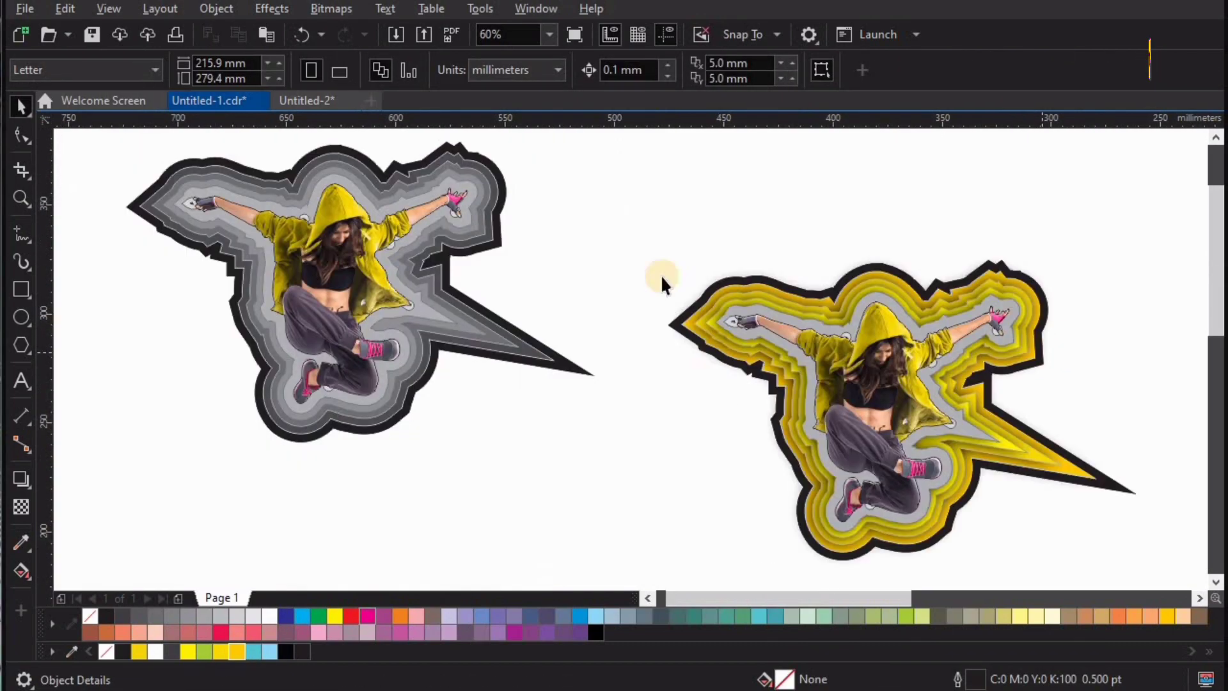
key(z)
drag(660, 261, 877, 376)
key(space)
drag(478, 369, 348, 371)
key(F4)
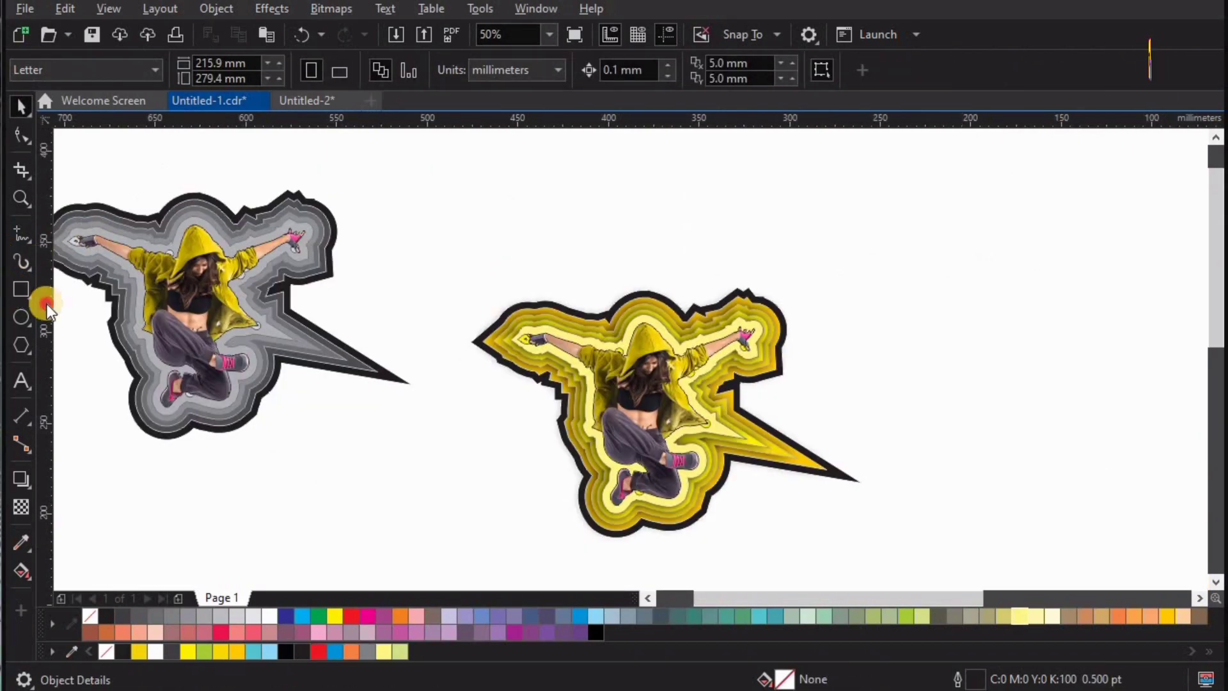
Draw a black-filled rectangle about 268 × 177 mm around the yellow dancer artwork and send it to the back.
click(23, 290)
drag(433, 247, 919, 568)
click(125, 655)
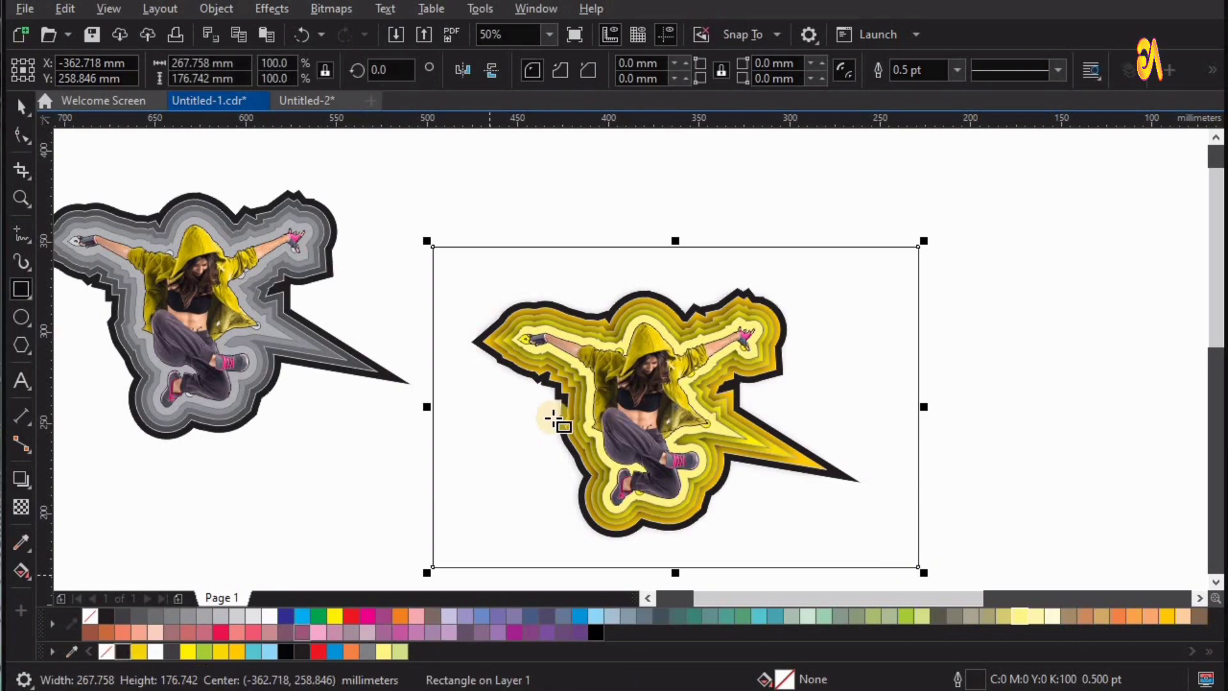
key(z)
drag(383, 256, 1066, 574)
key(space)
key(shift+Page_Down)
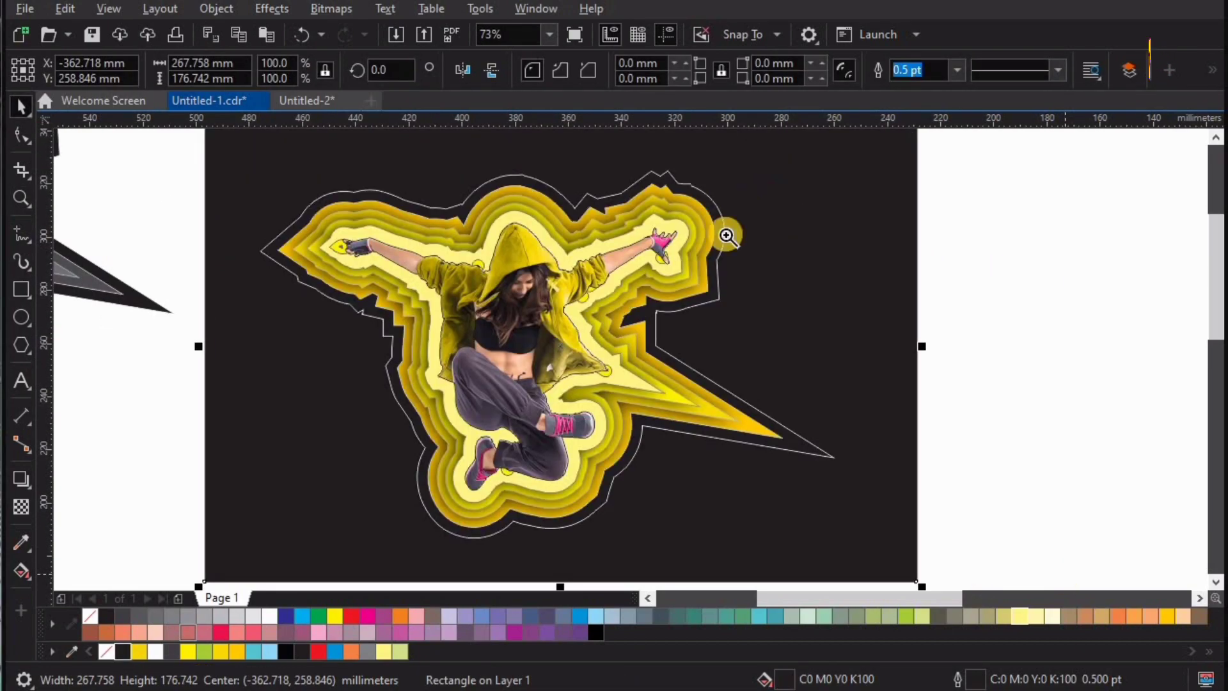
Select all the pieces of the yellow dancer artwork and remove their outlines.
key(z)
key(space)
drag(170, 159, 990, 563)
key(ctrl+z)
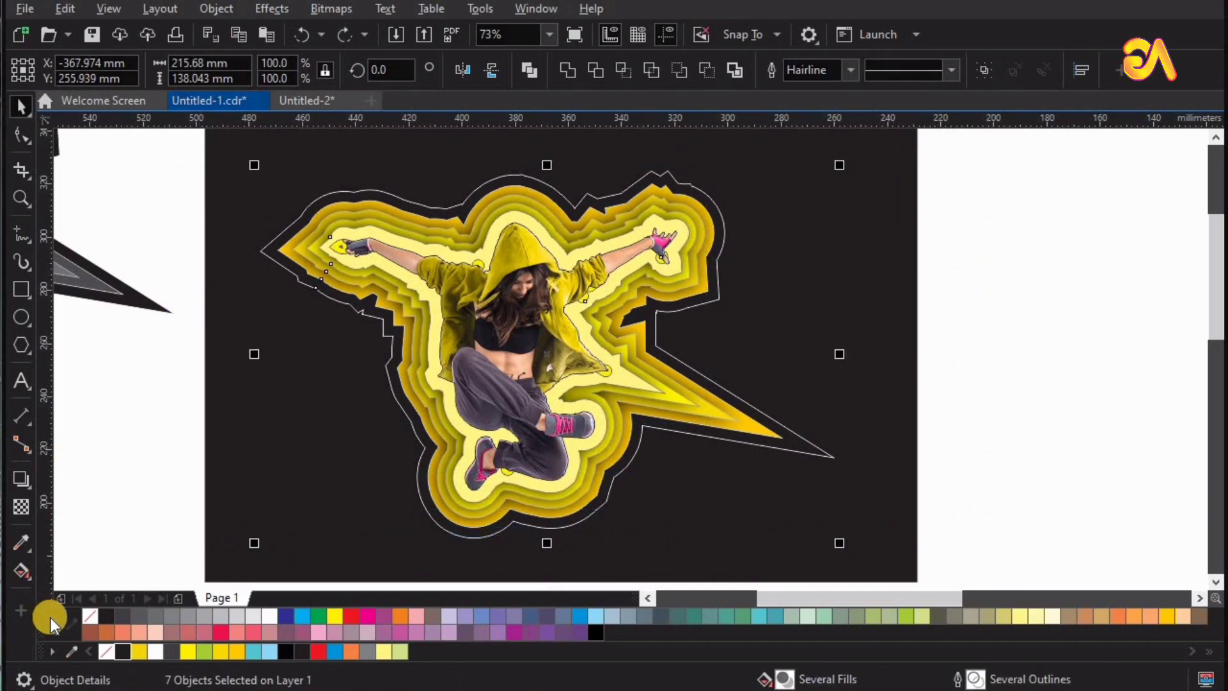
click(51, 619)
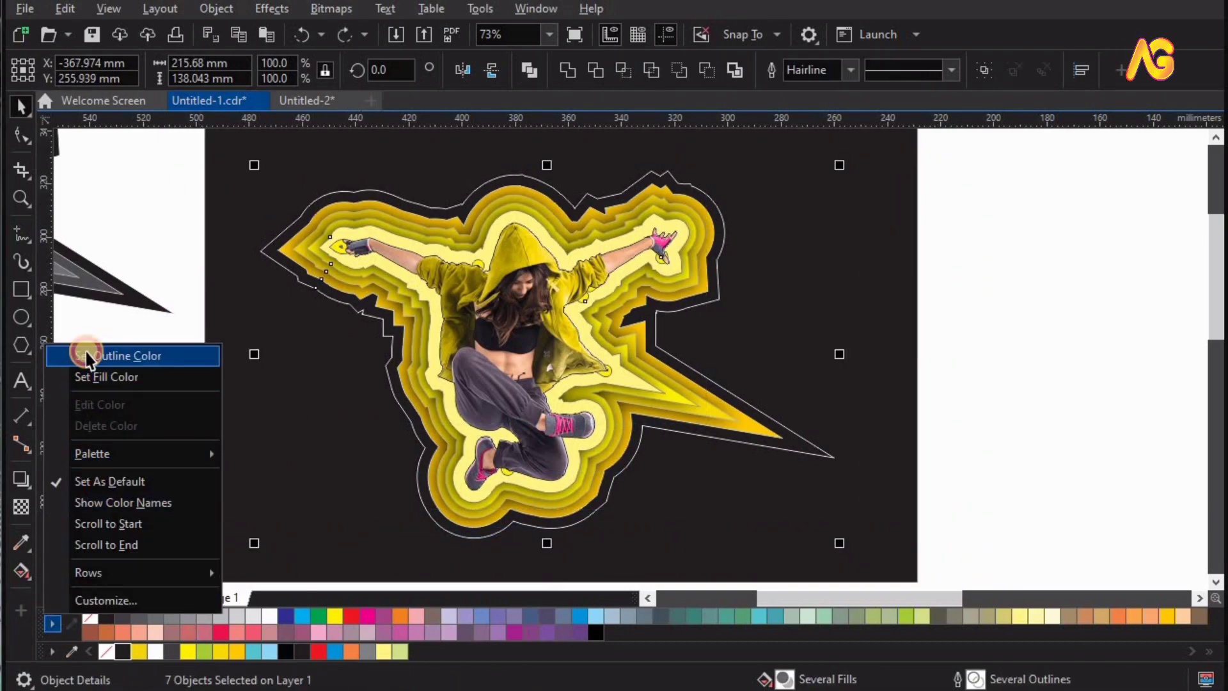
click(87, 356)
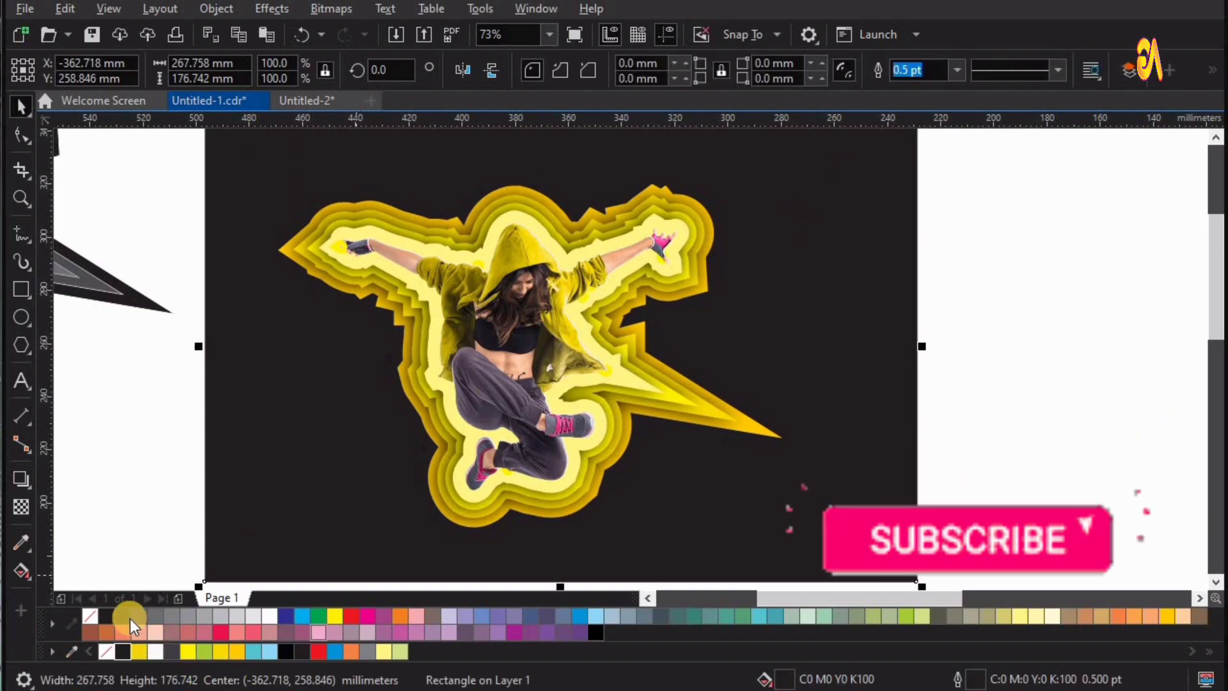
Change the background rectangle's fill to 80% black and clear the selection.
click(141, 617)
click(140, 616)
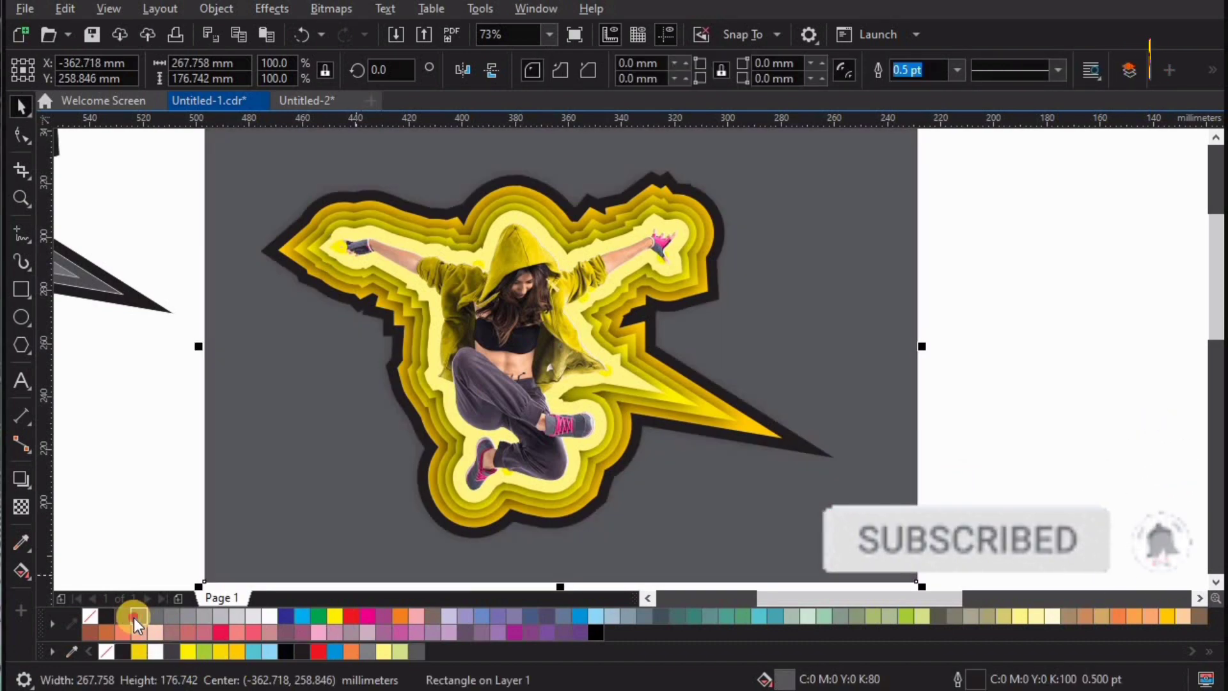
click(969, 376)
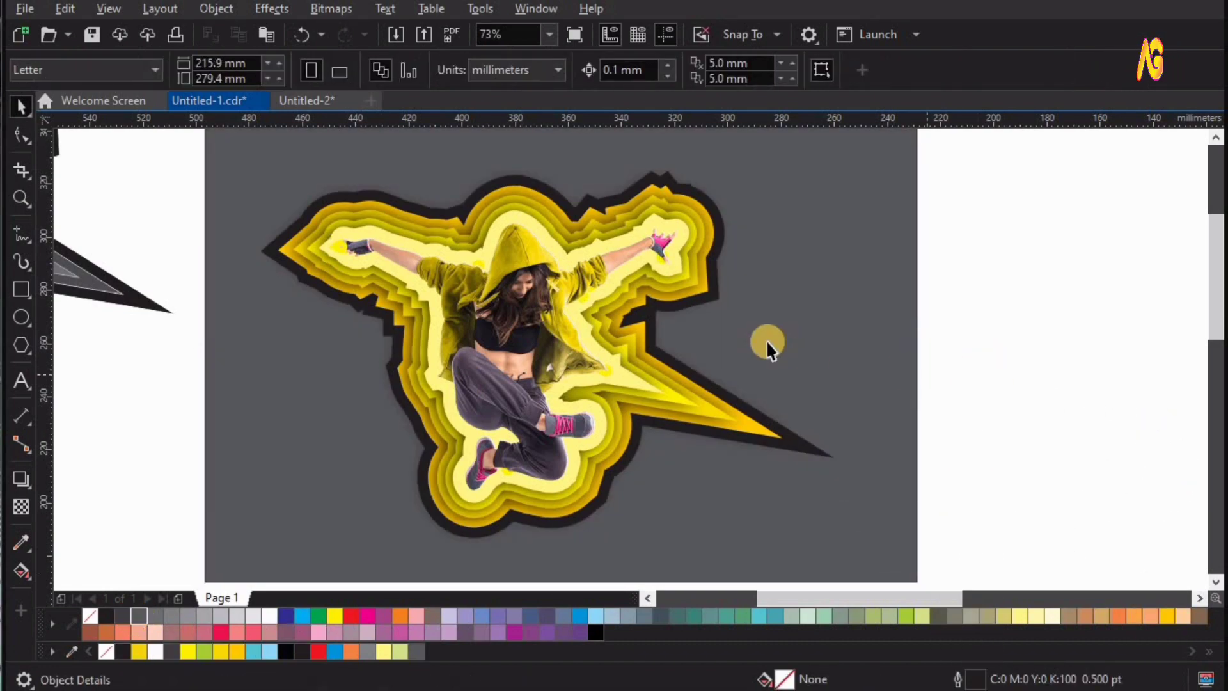
key(F3)
key(z)
drag(510, 228, 891, 474)
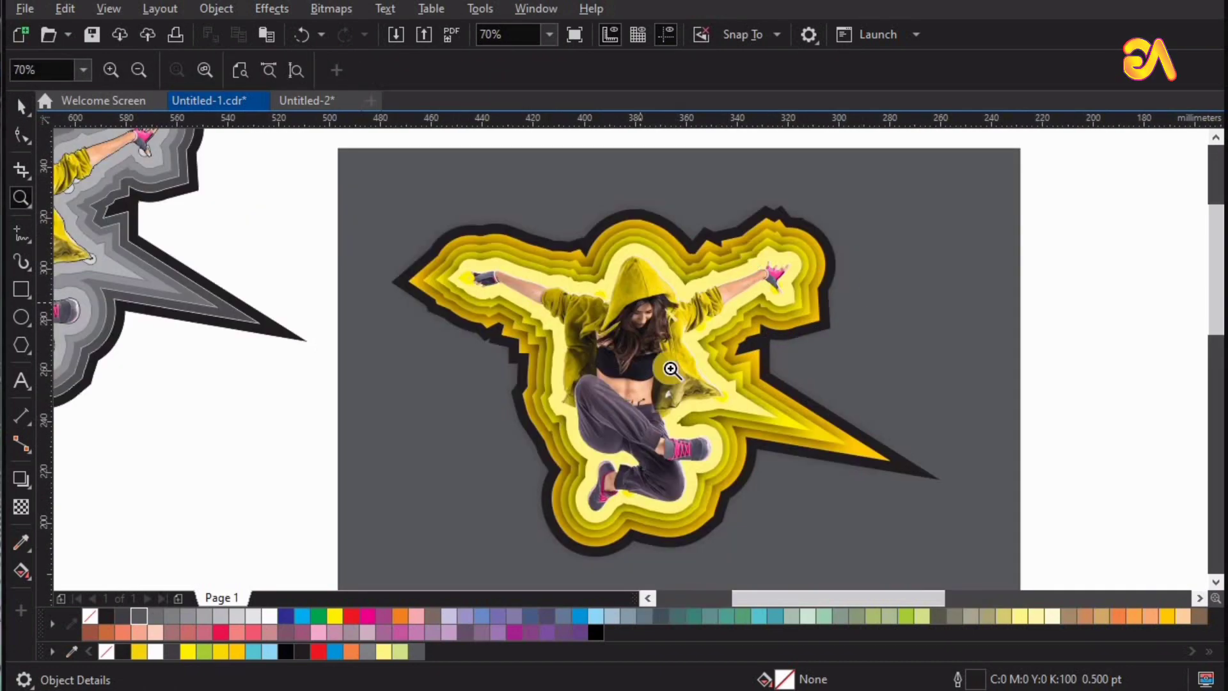
key(space)
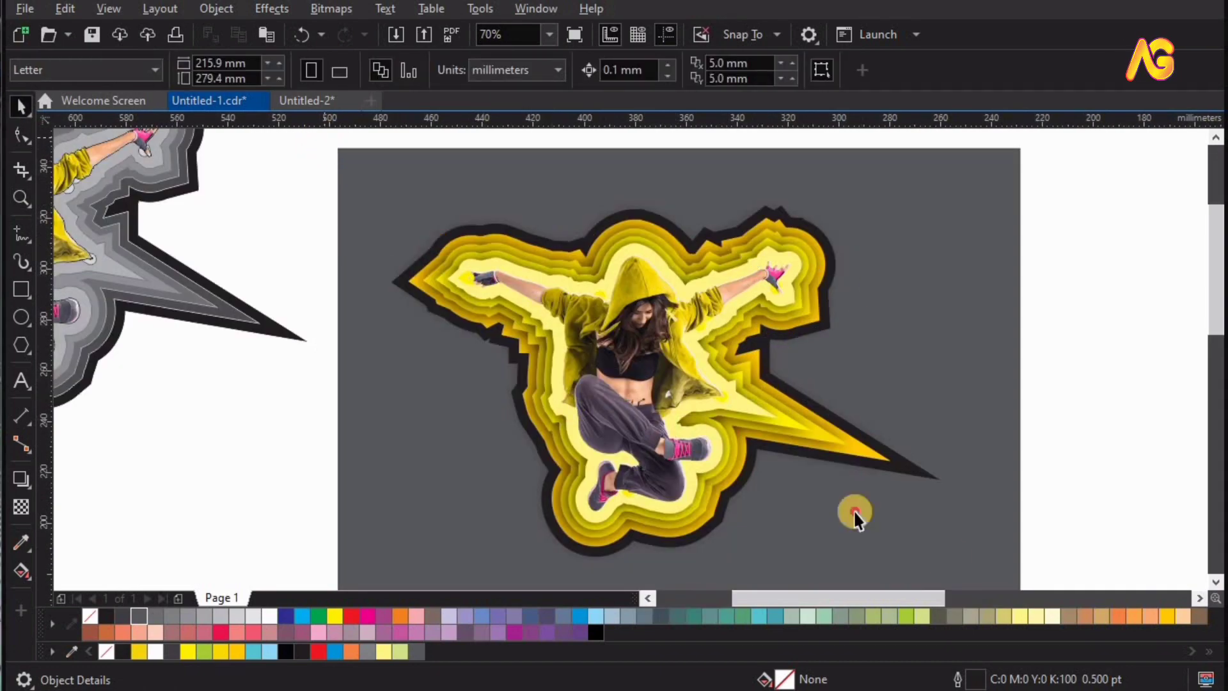
drag(853, 509, 1070, 541)
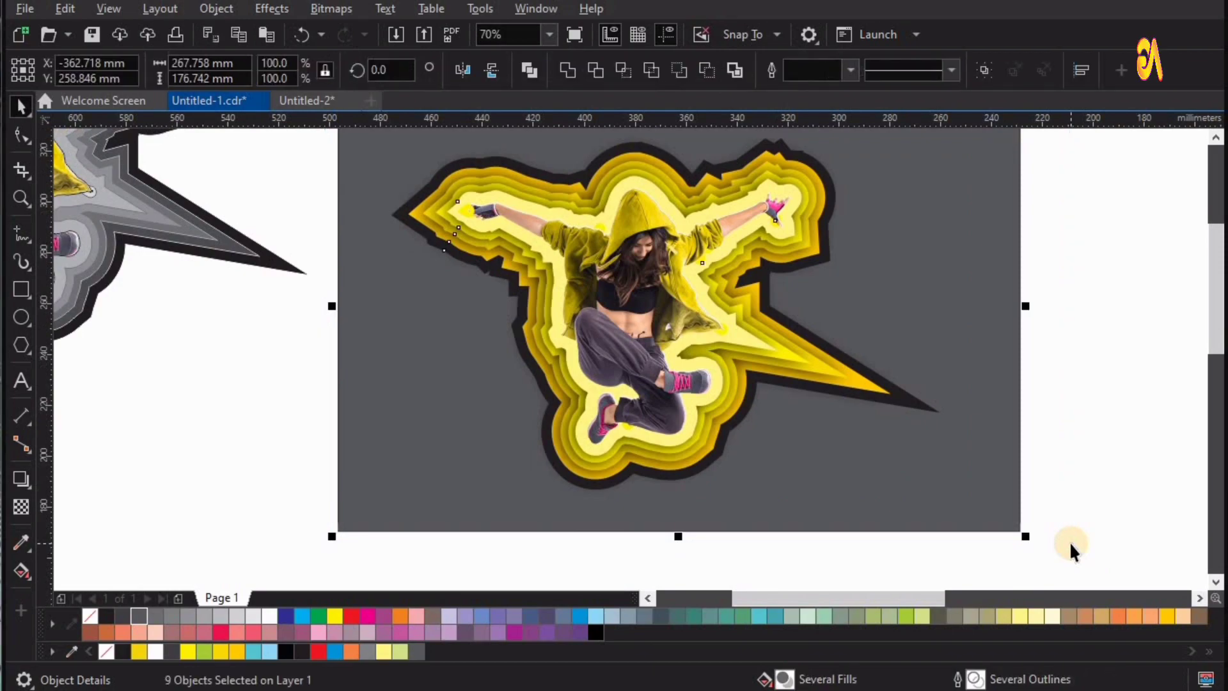
key(shift+F2)
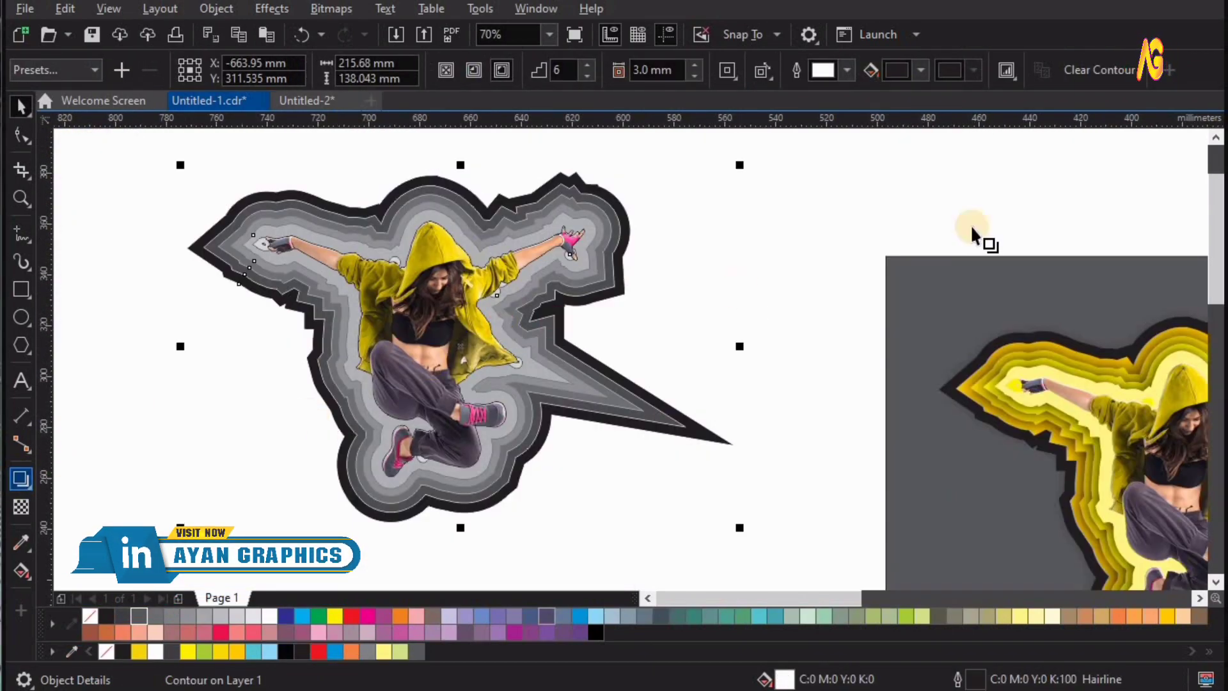
Adjust the gray dancer contour's acceleration, lowering the object acceleration and raising the color acceleration.
key(space)
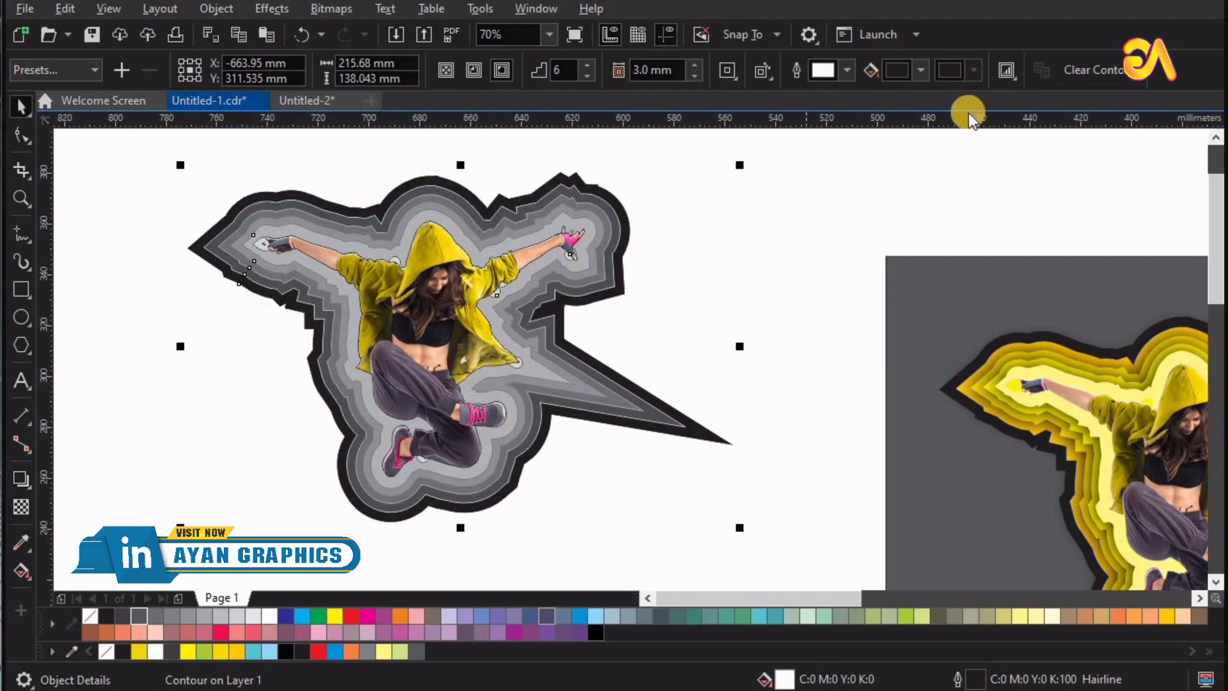
click(1013, 75)
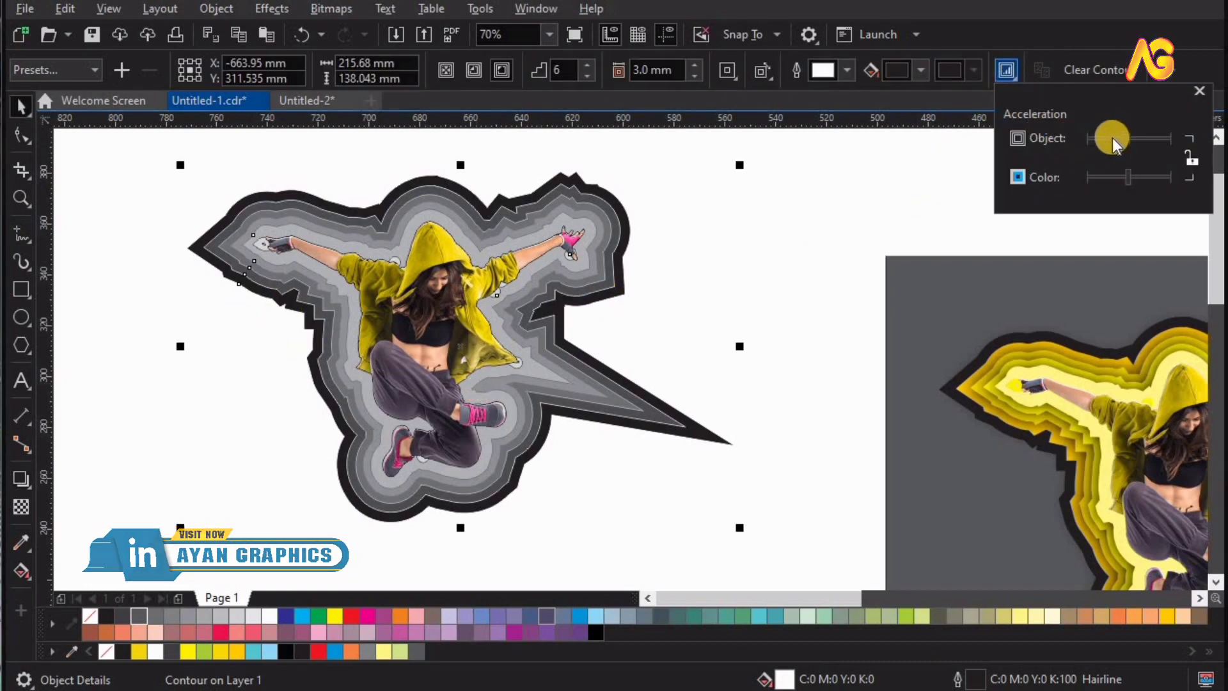
mouse_move(1126, 140)
mouse_down()
mouse_move(1111, 139)
mouse_move(1130, 176)
mouse_move(1147, 175)
mouse_up()
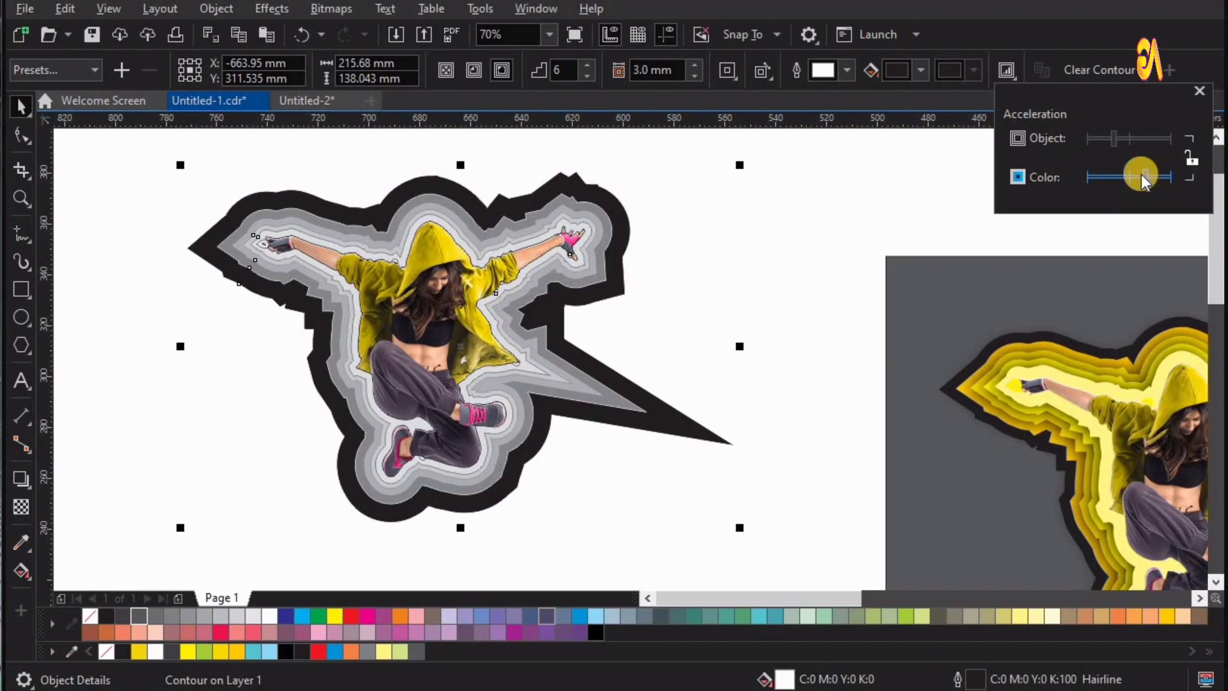
click(1201, 92)
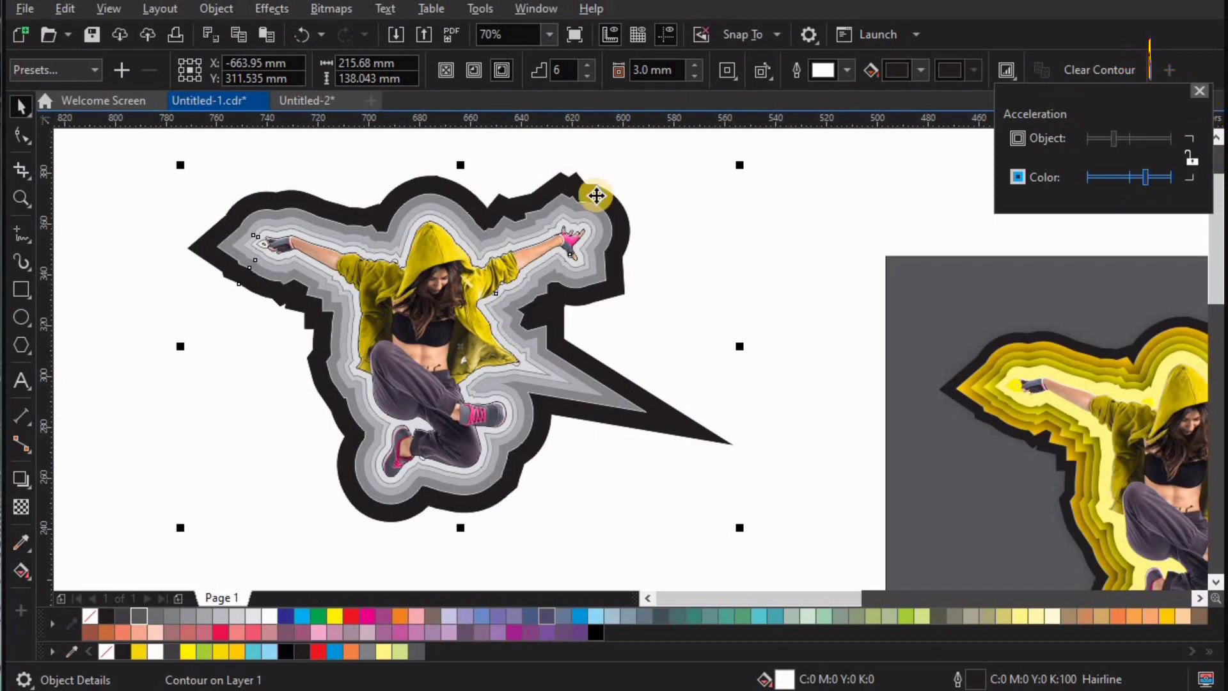
Select the whole gray dancer contour artwork and set its outline color to 80% black.
click(135, 169)
drag(467, 324, 809, 563)
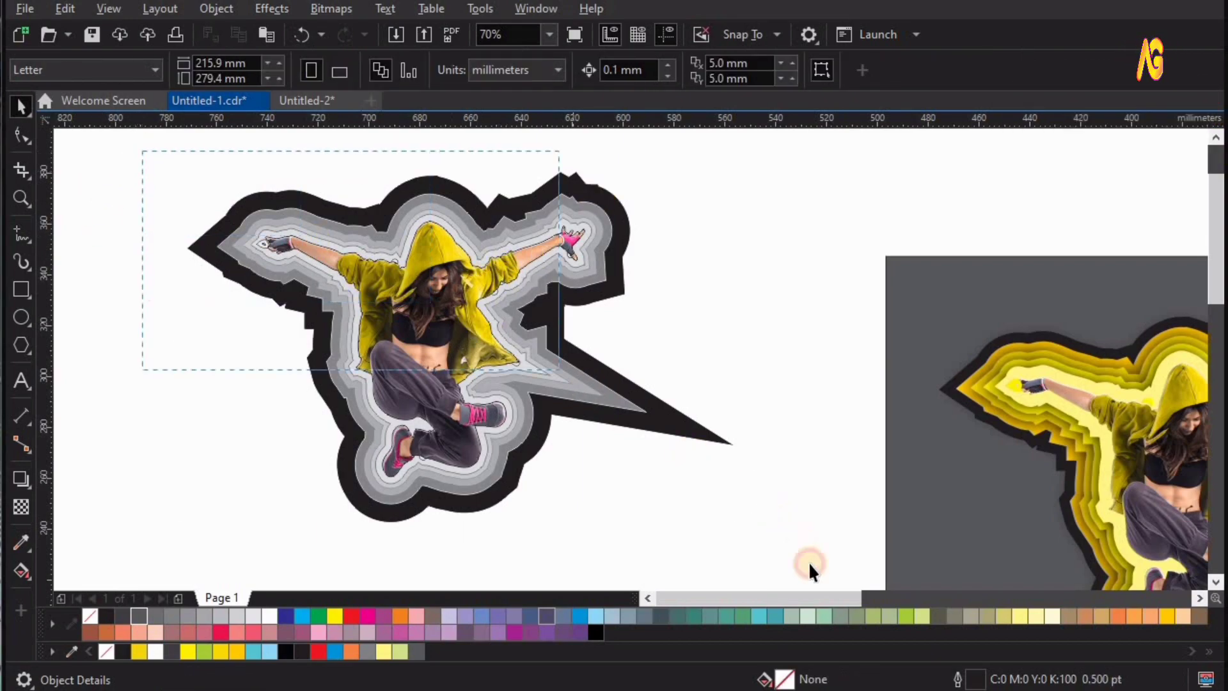
click(54, 623)
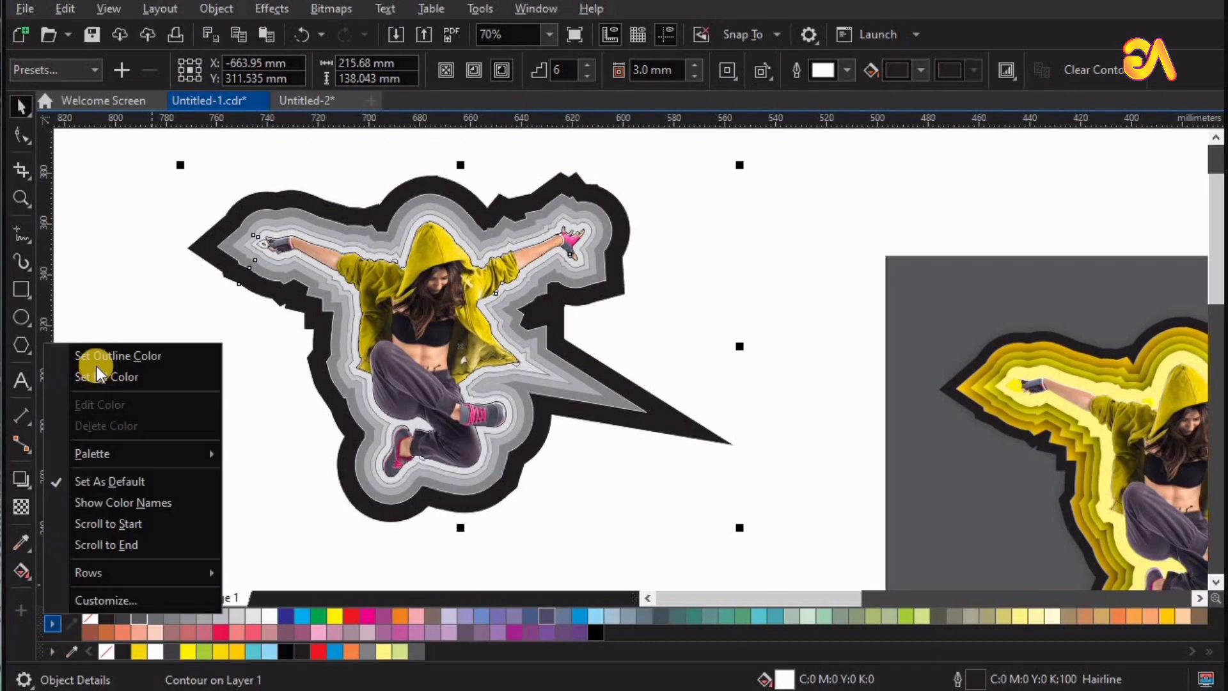
click(173, 357)
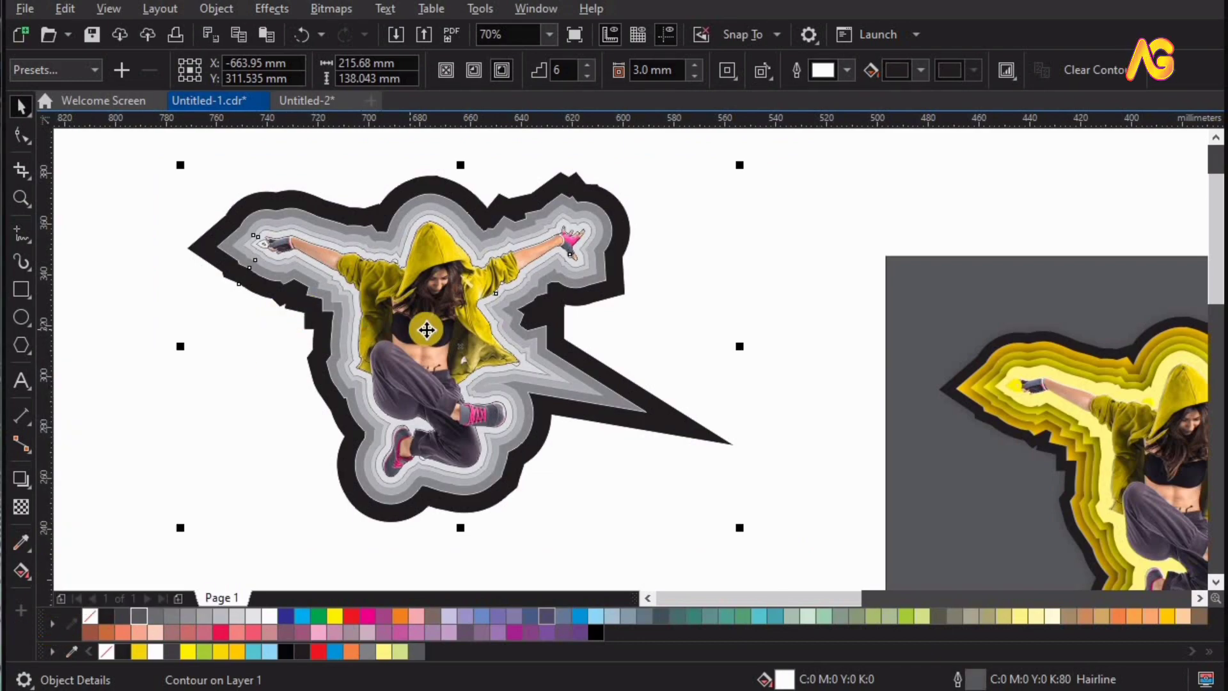
Widen the dark gray background rectangle so it extends behind both dancer artworks.
scroll(425, 329, down, 2)
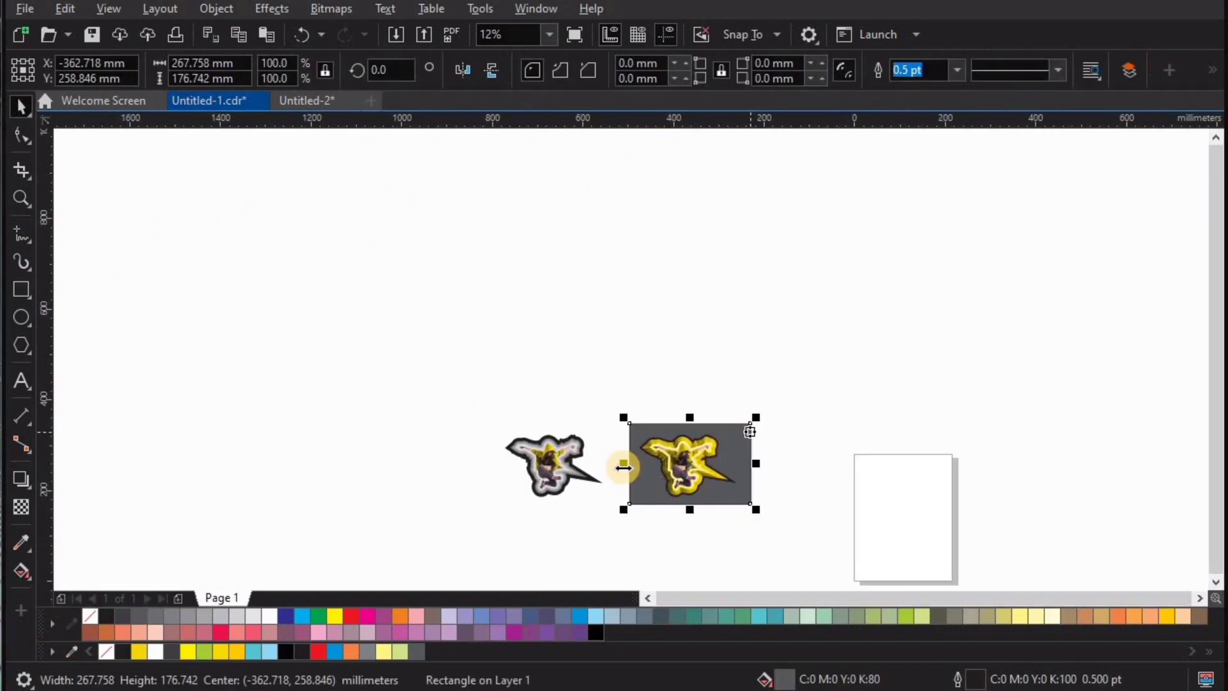
drag(624, 467, 495, 464)
click(465, 352)
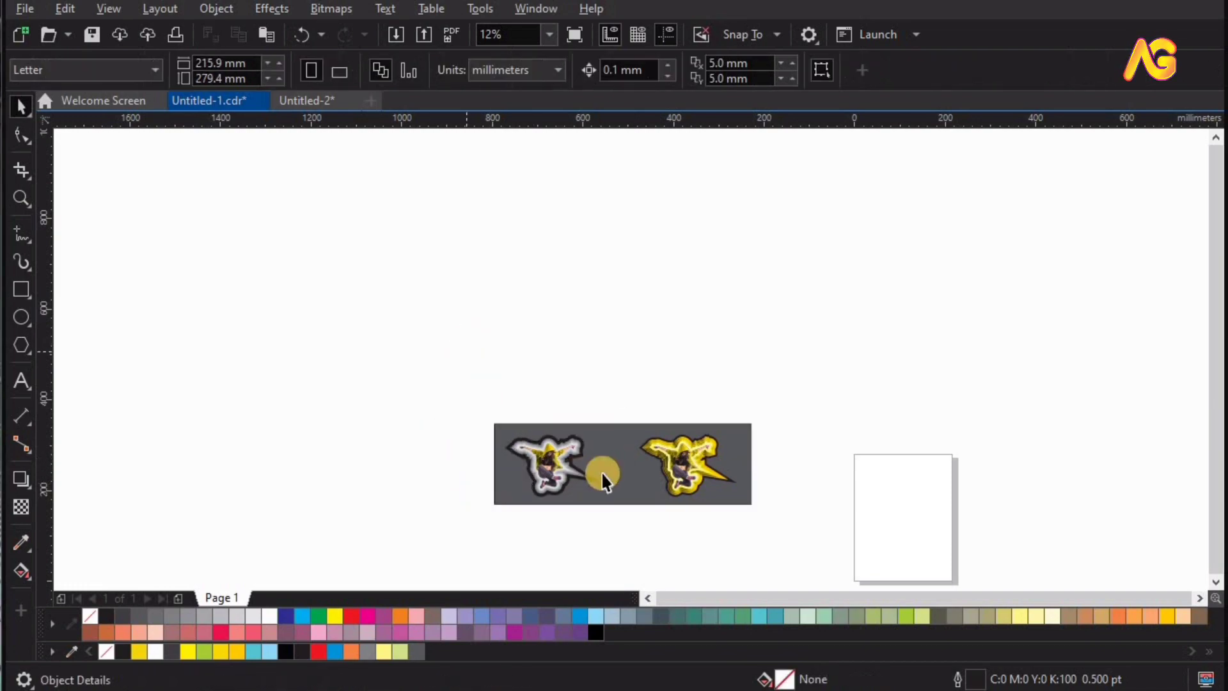
Group the gray and yellow dancer artworks together and clear the selection.
click(552, 469)
shift+click(679, 453)
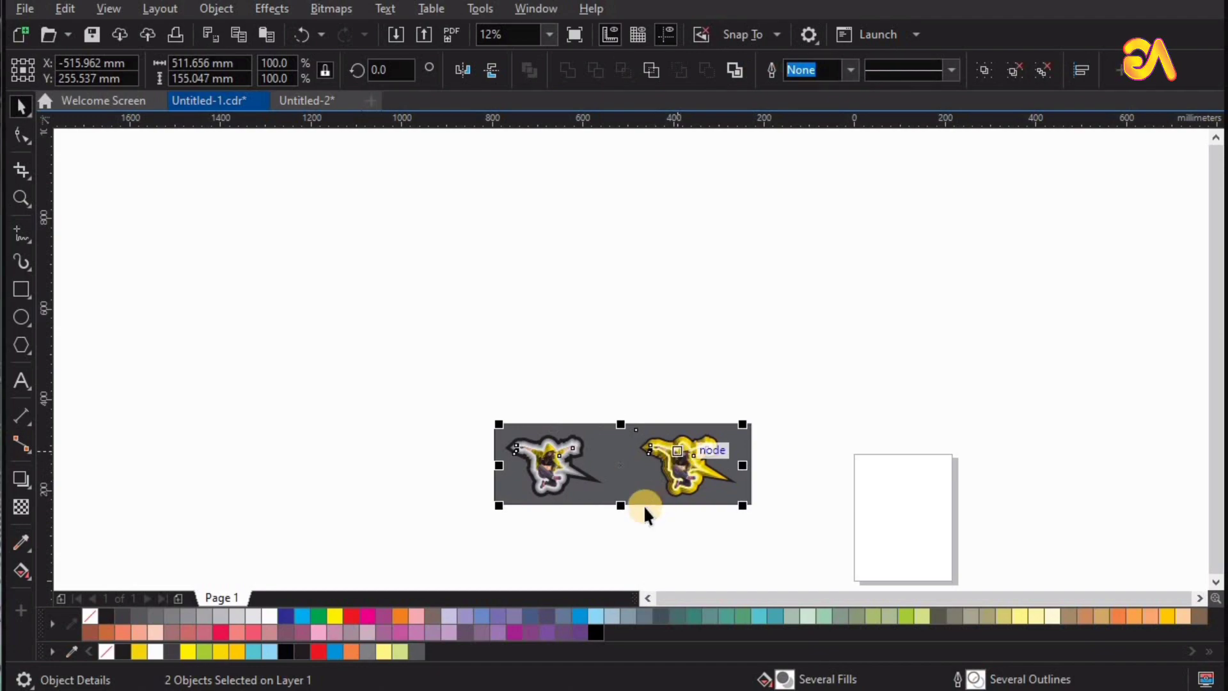
key(ctrl+g)
key(Escape)
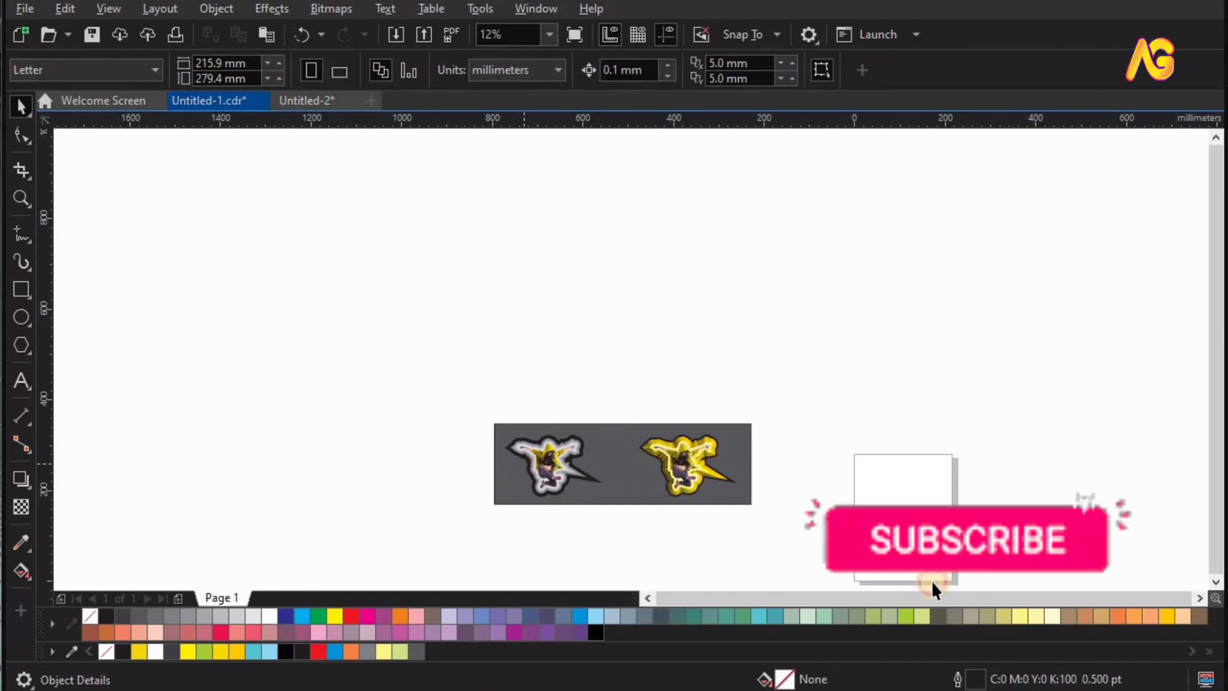
Center the grouped dancers horizontally and vertically on the background rectangle.
drag(465, 384, 932, 582)
key(c)
key(e)
click(634, 239)
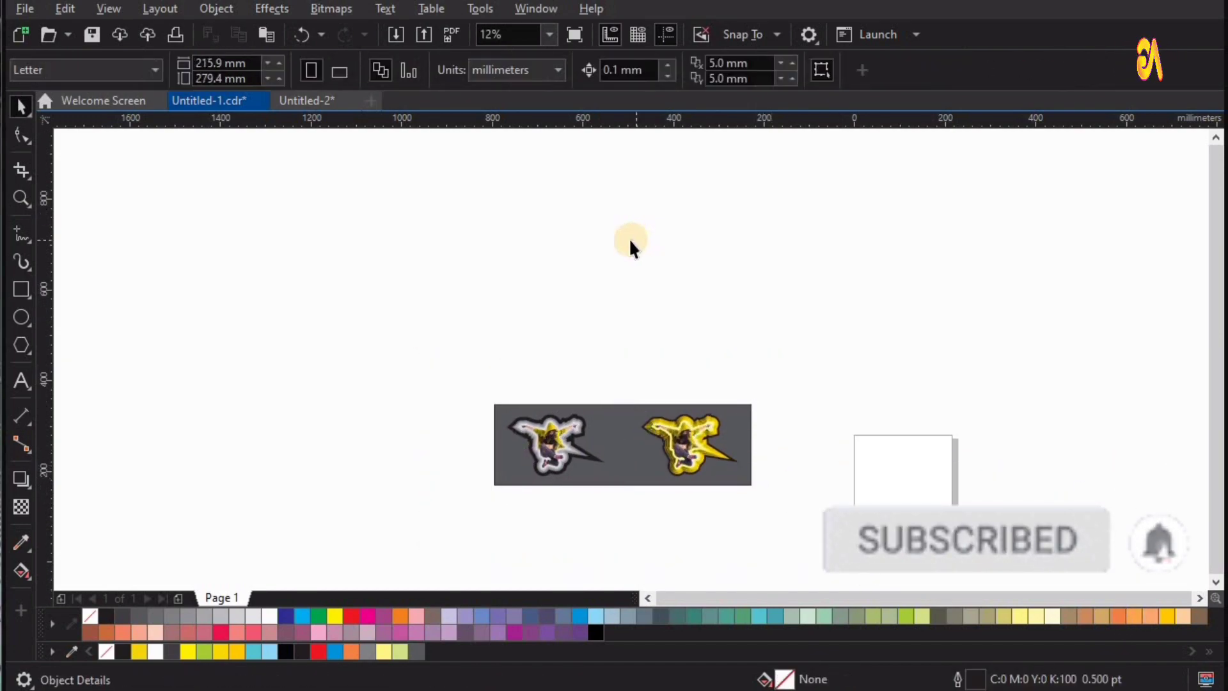
key(F4)
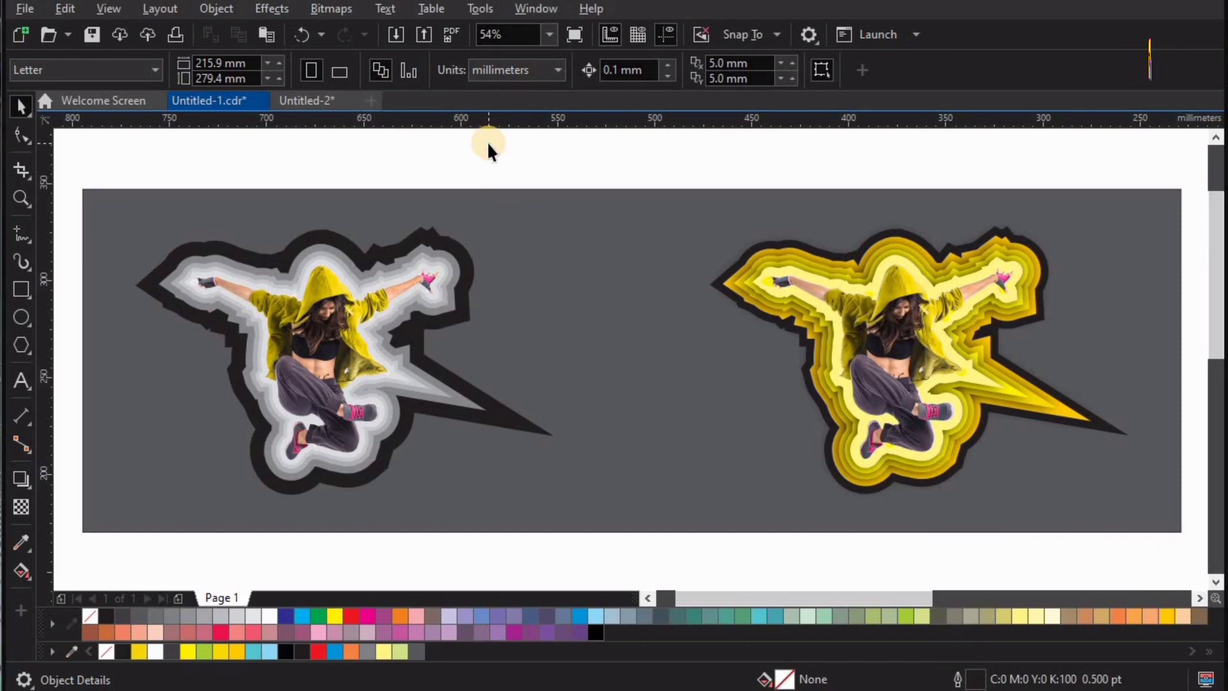